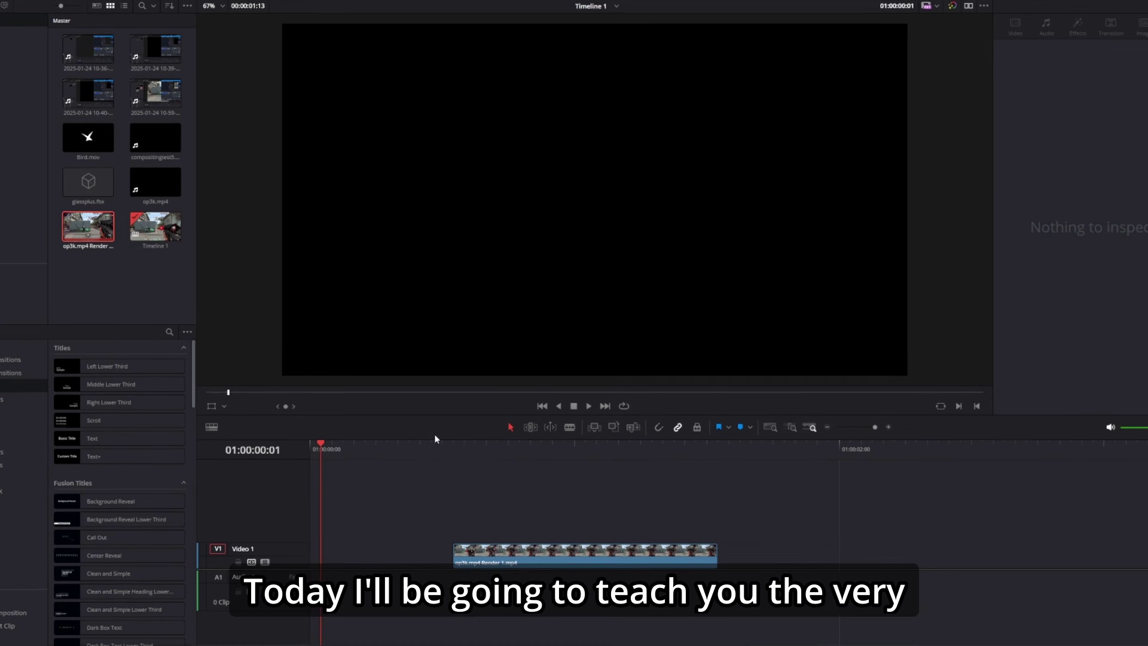
Play through the op3k.mp4 gameplay clip on the Edit timeline, then open it in Fusion.
click(442, 451)
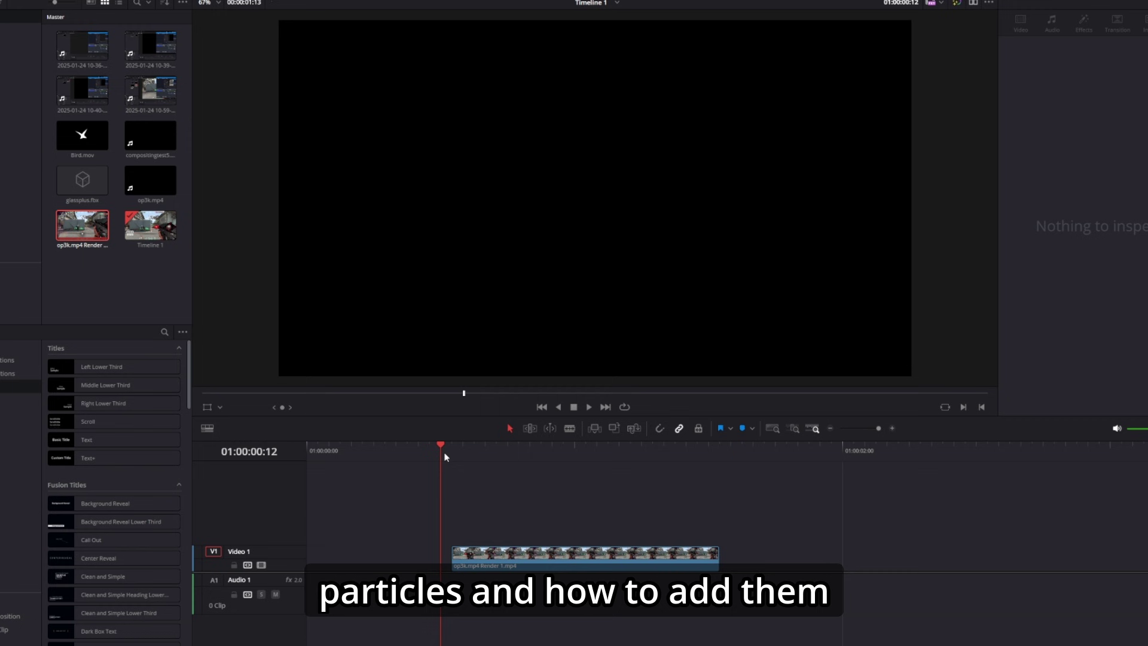
key(space)
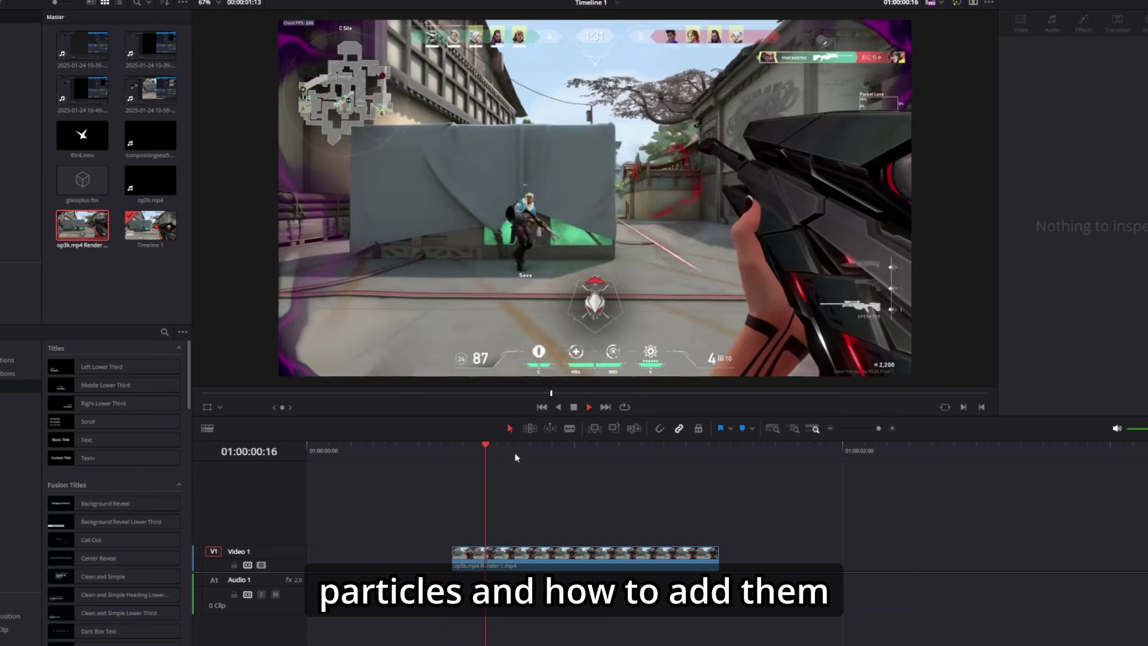
click(453, 447)
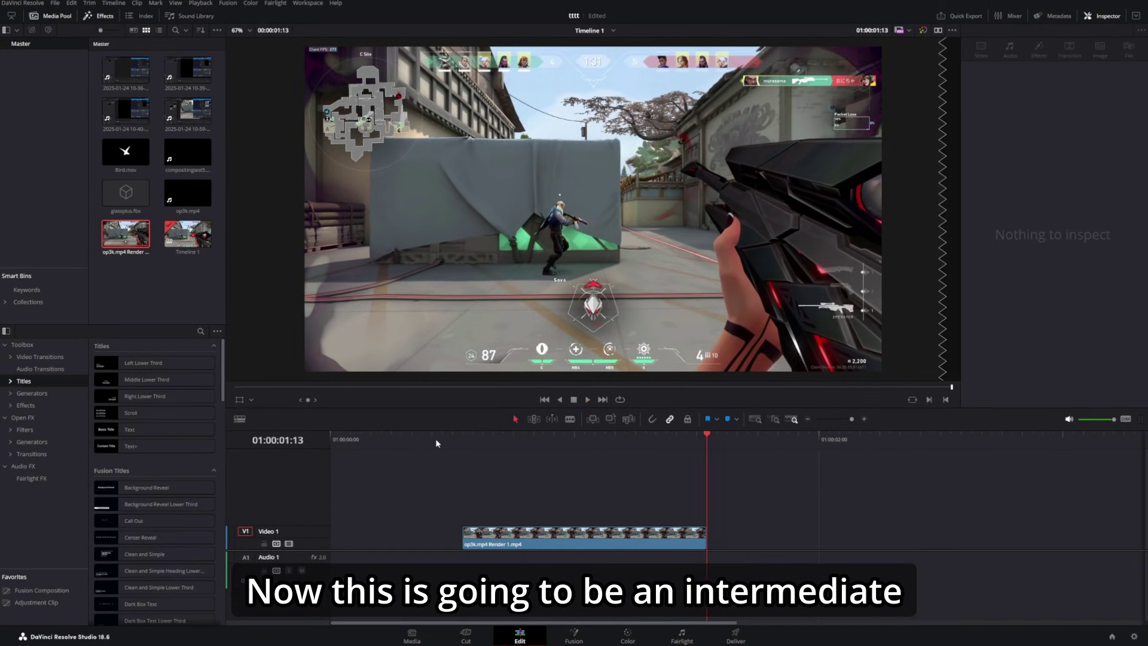
click(436, 441)
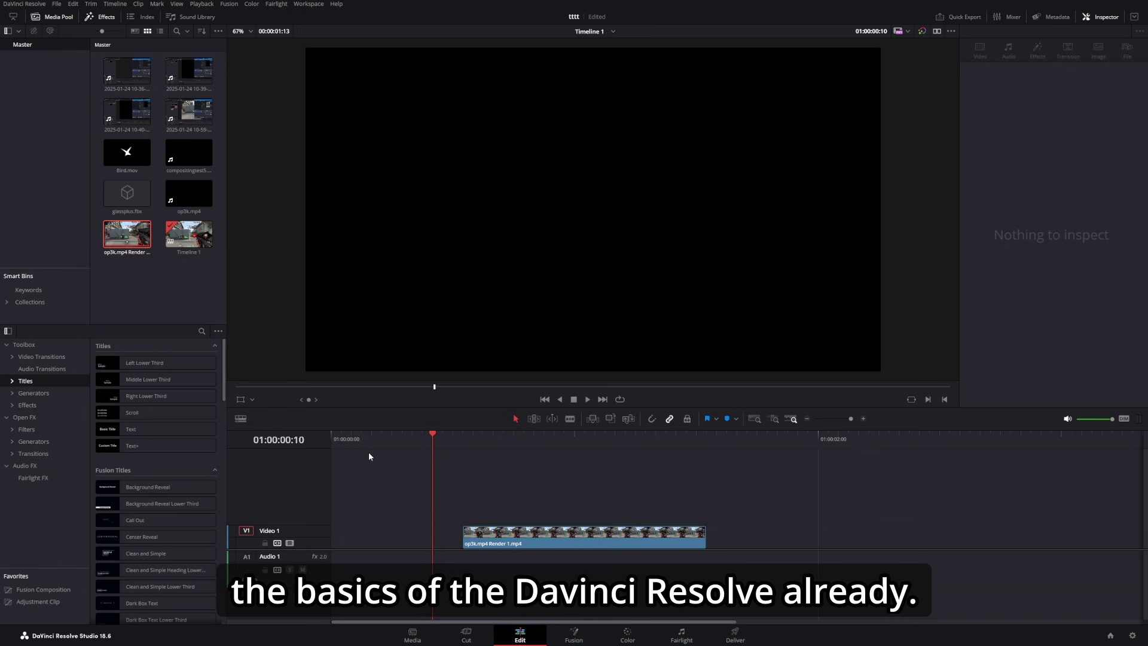
key(space)
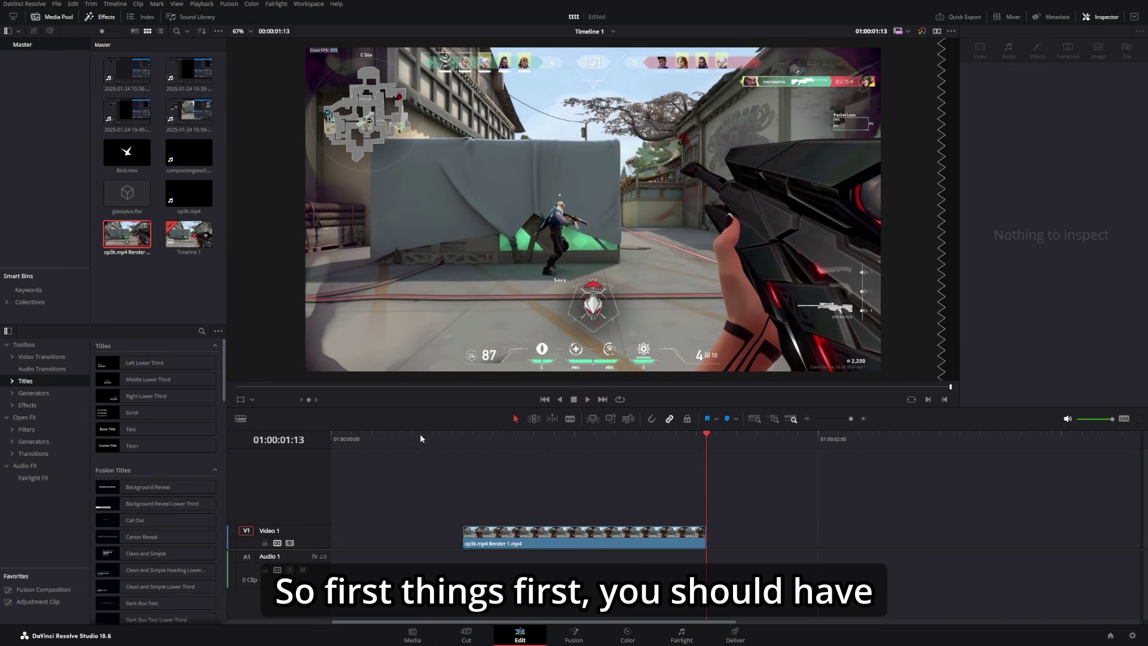
key(space)
click(465, 442)
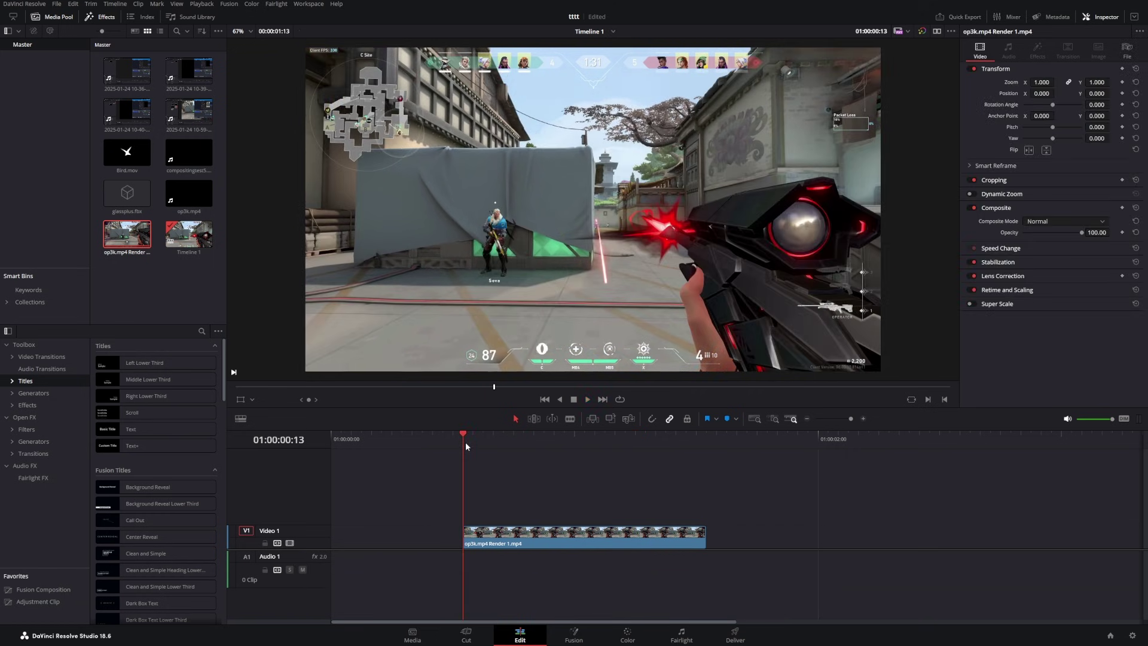
click(470, 442)
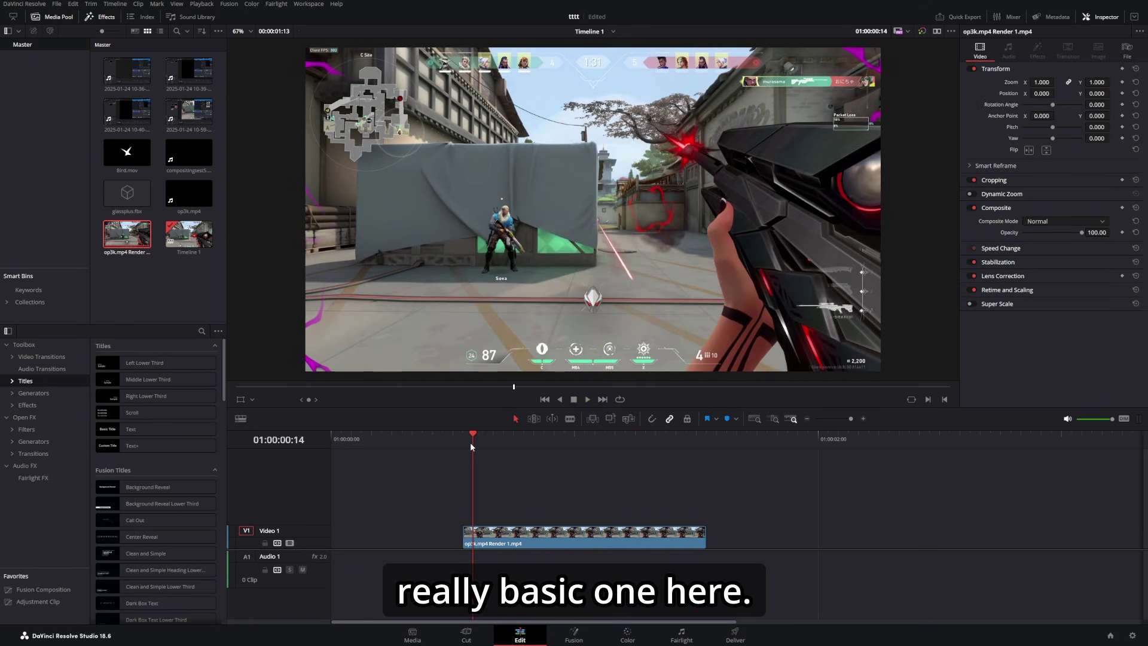
click(573, 633)
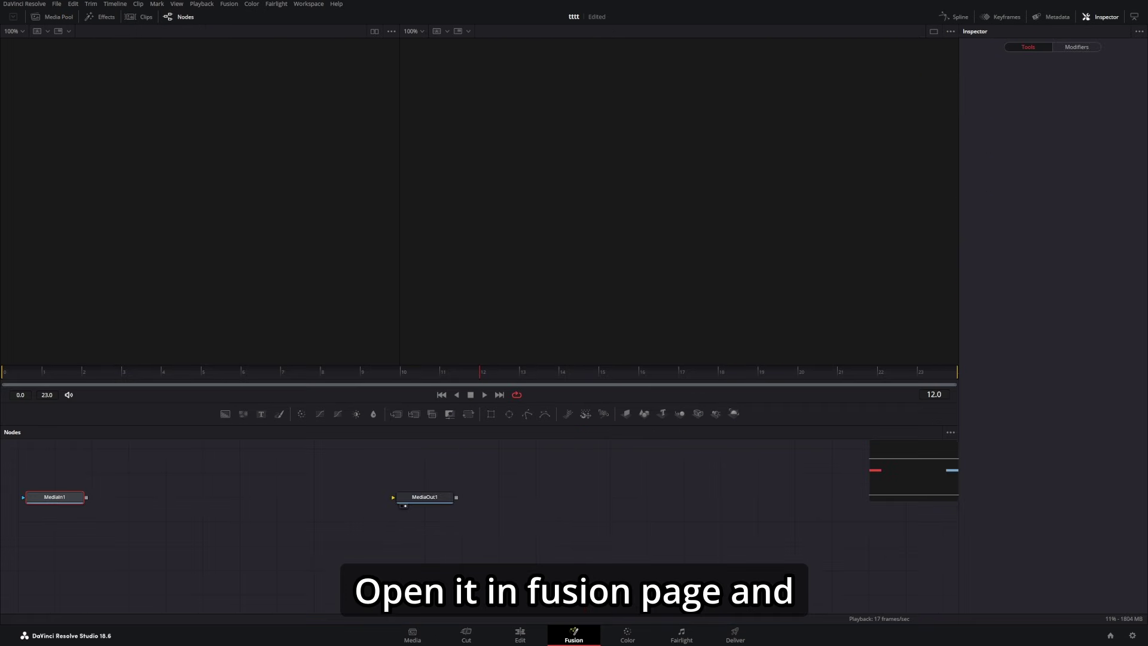
Search the Select Tool for 'camera' to find the CameraTracker node.
key(shift+space)
text(replica)
key(BackSpace)
key(BackSpace)
key(BackSpace)
key(BackSpace)
key(BackSpace)
key(BackSpace)
key(BackSpace)
text(camera)
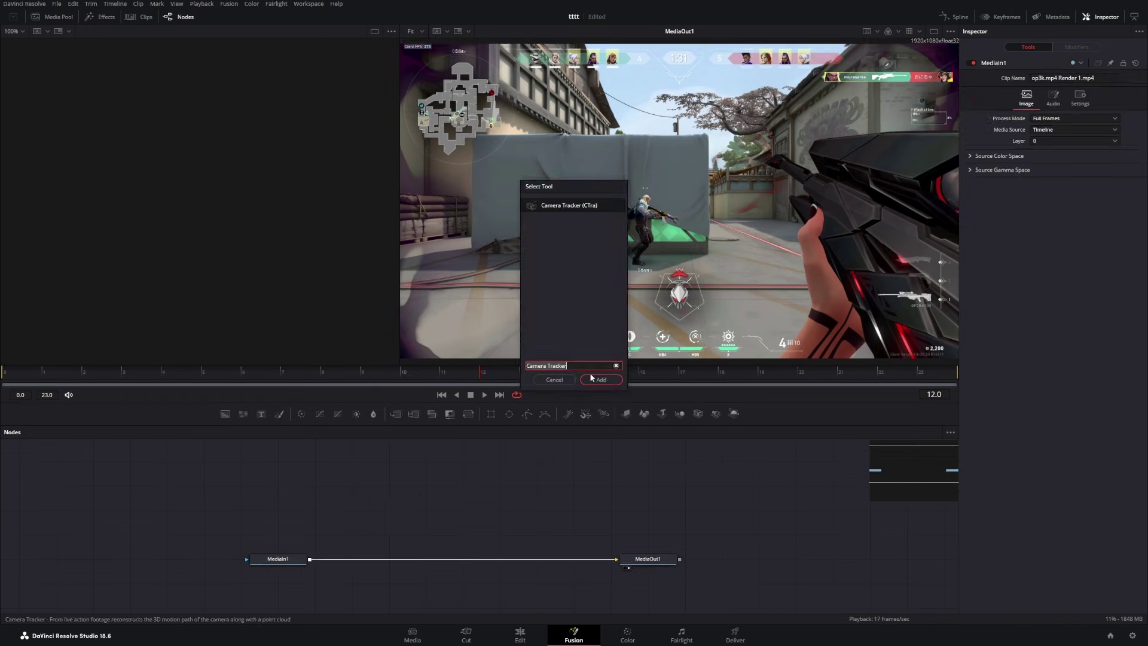
Add a CameraTracker fed by MediaIn1, view it, and attach a polygon mask.
key(Return)
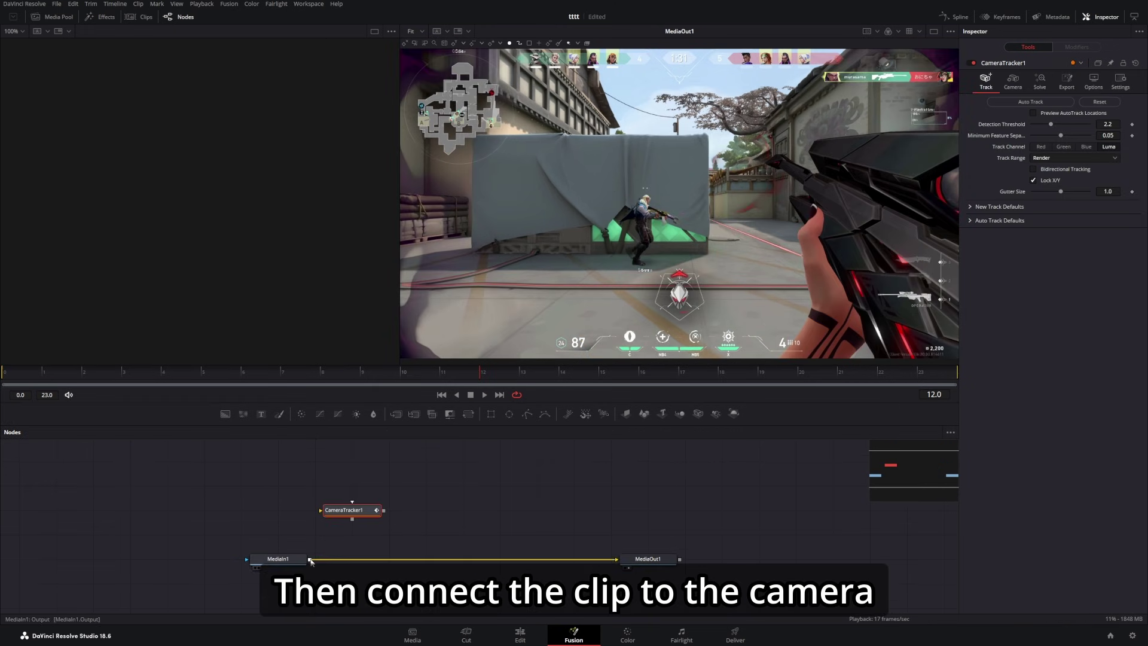
drag(311, 559, 388, 515)
key(1)
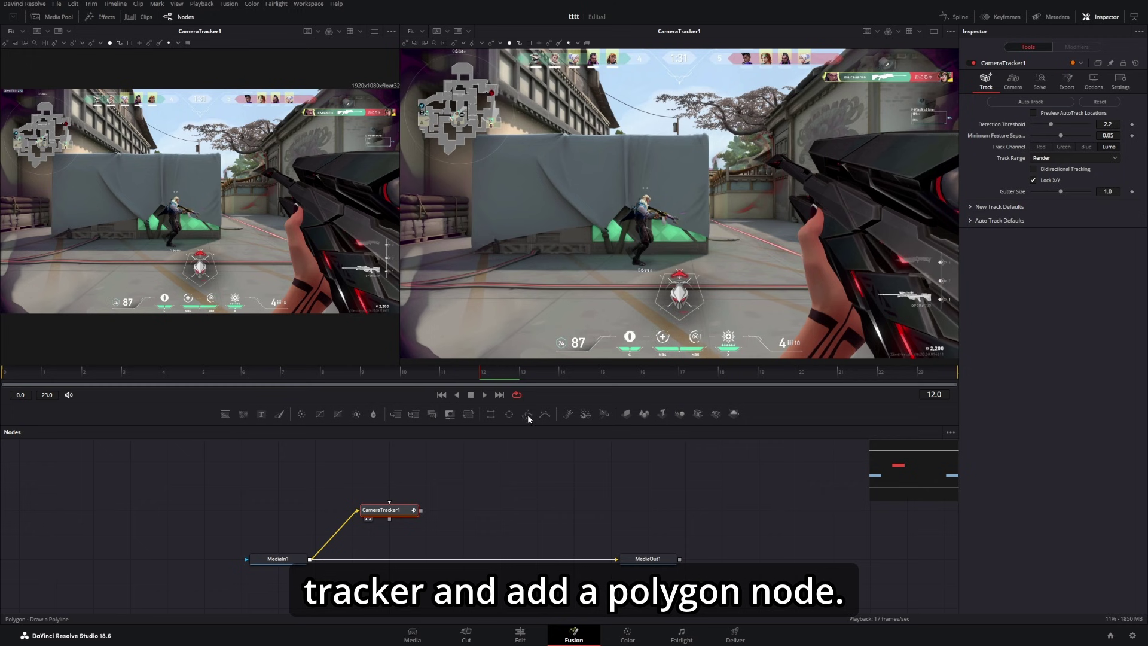
click(528, 418)
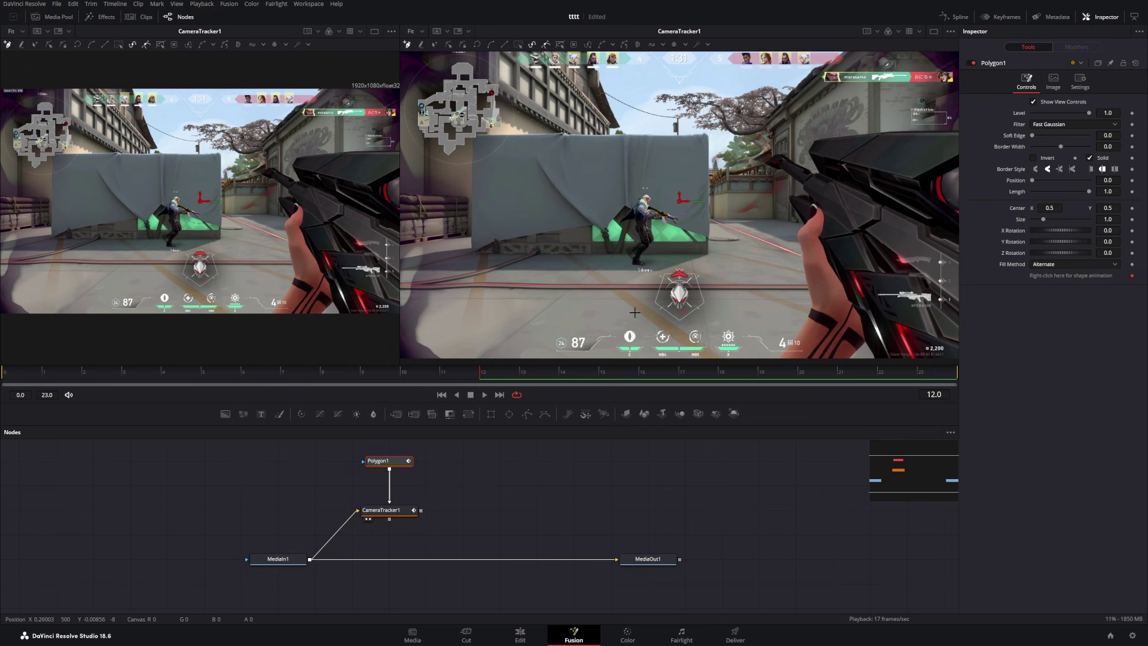
Draw a closed polygon mask around the bottom-left HUD and the character.
drag(640, 314, 670, 312)
click(573, 357)
click(579, 331)
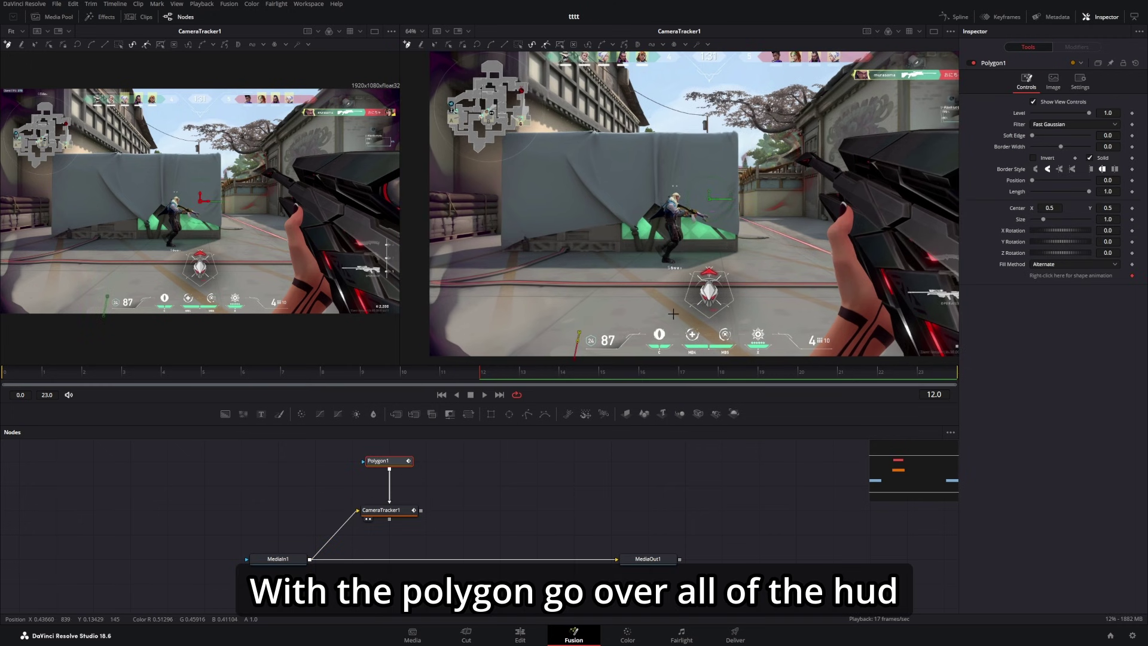
click(673, 314)
click(668, 268)
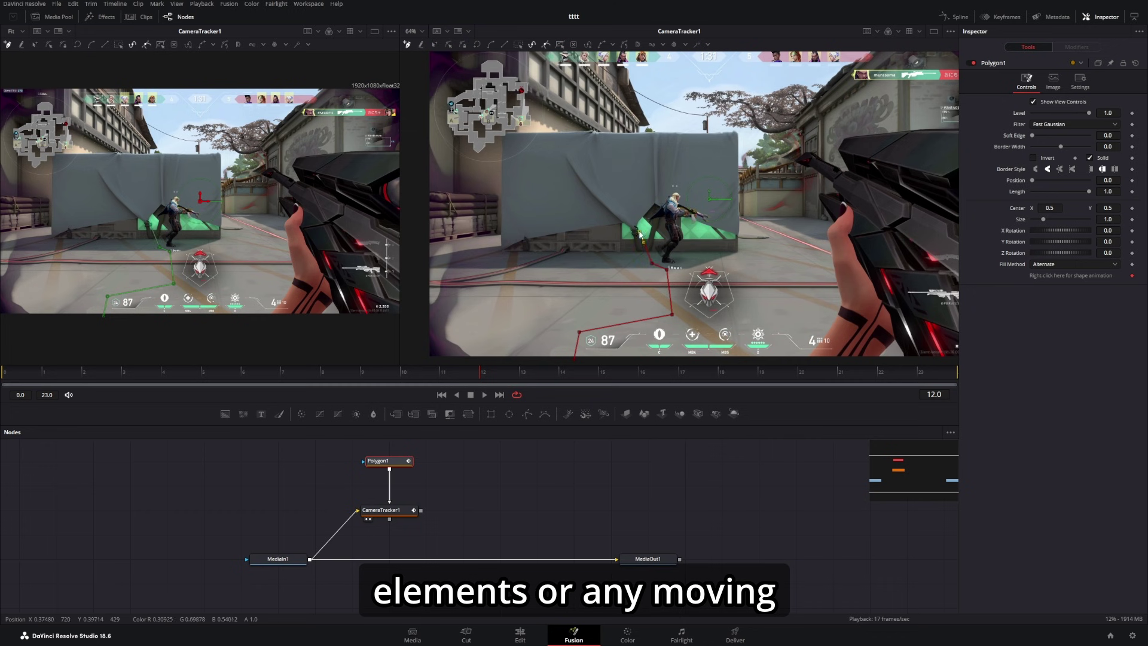
click(650, 196)
click(685, 181)
click(716, 213)
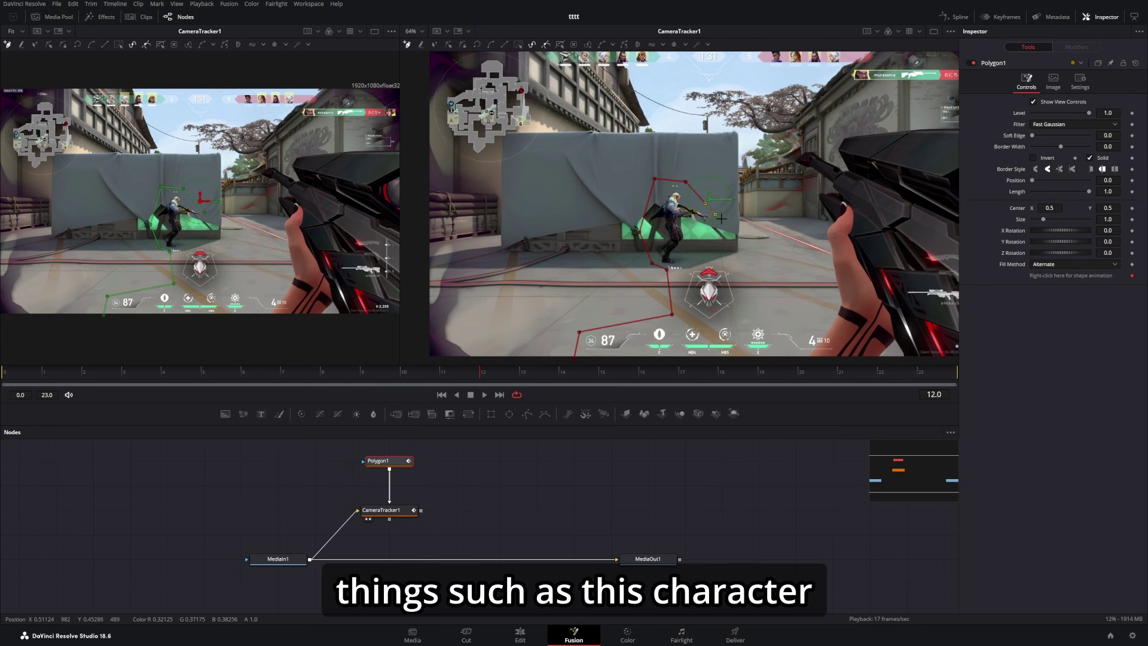
click(712, 244)
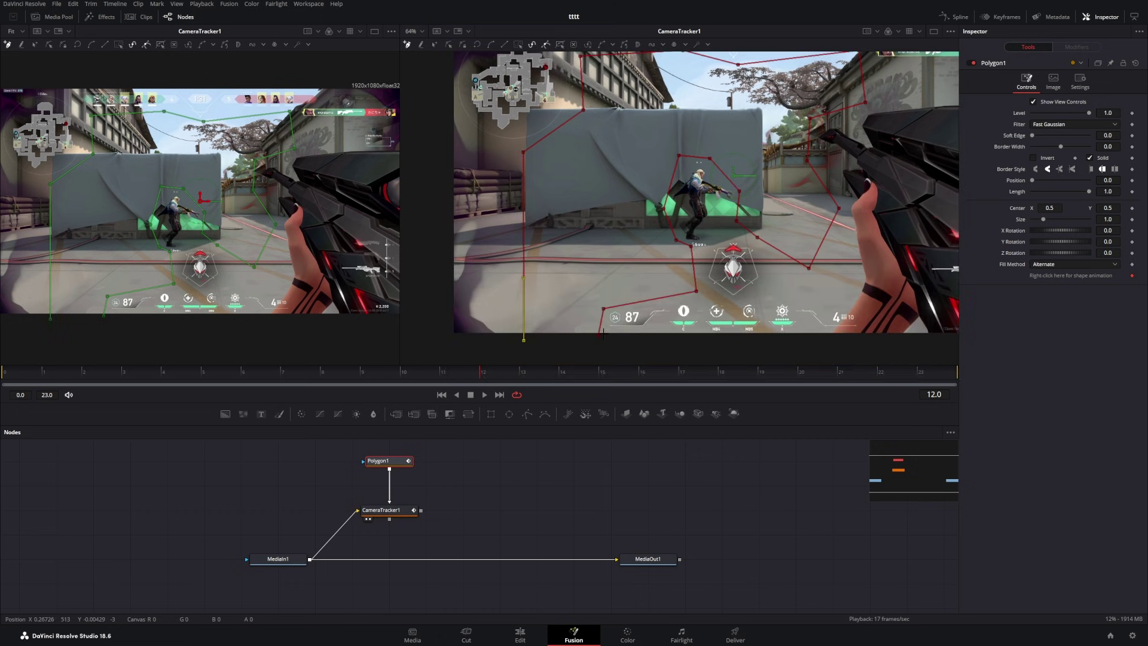
click(601, 336)
Keyframe the mask at other frames so it follows the moving character, then play to check.
click(920, 380)
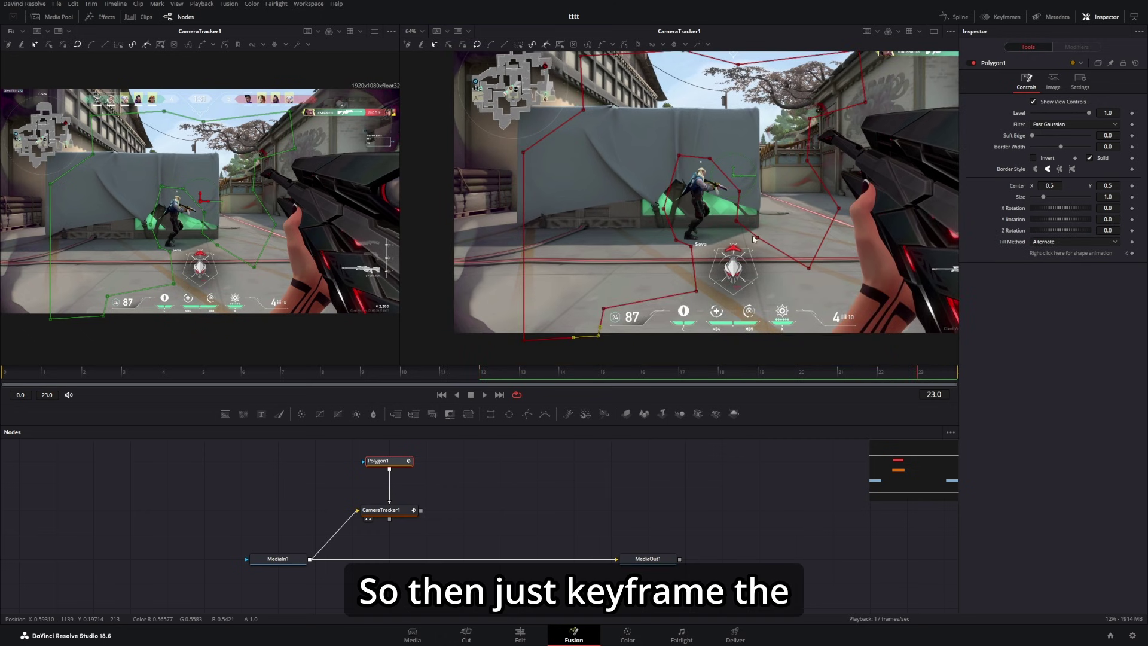
drag(755, 374, 165, 363)
drag(691, 246, 680, 246)
drag(672, 236, 647, 242)
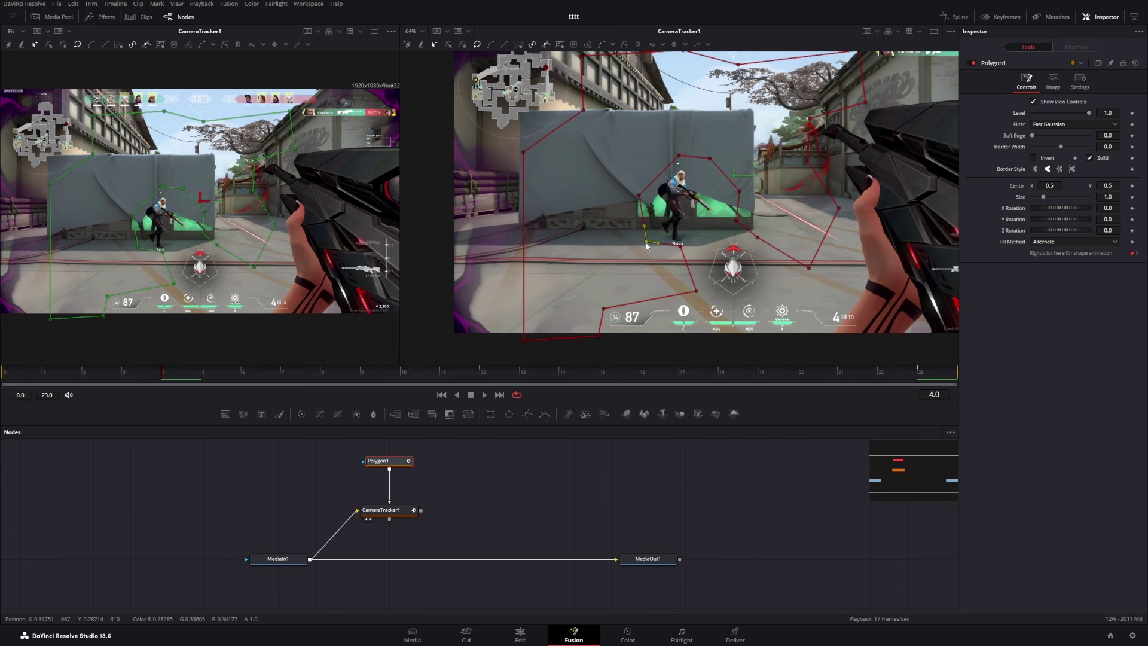
drag(157, 372, 42, 371)
drag(450, 425, 451, 417)
drag(647, 228, 618, 252)
drag(611, 216, 596, 204)
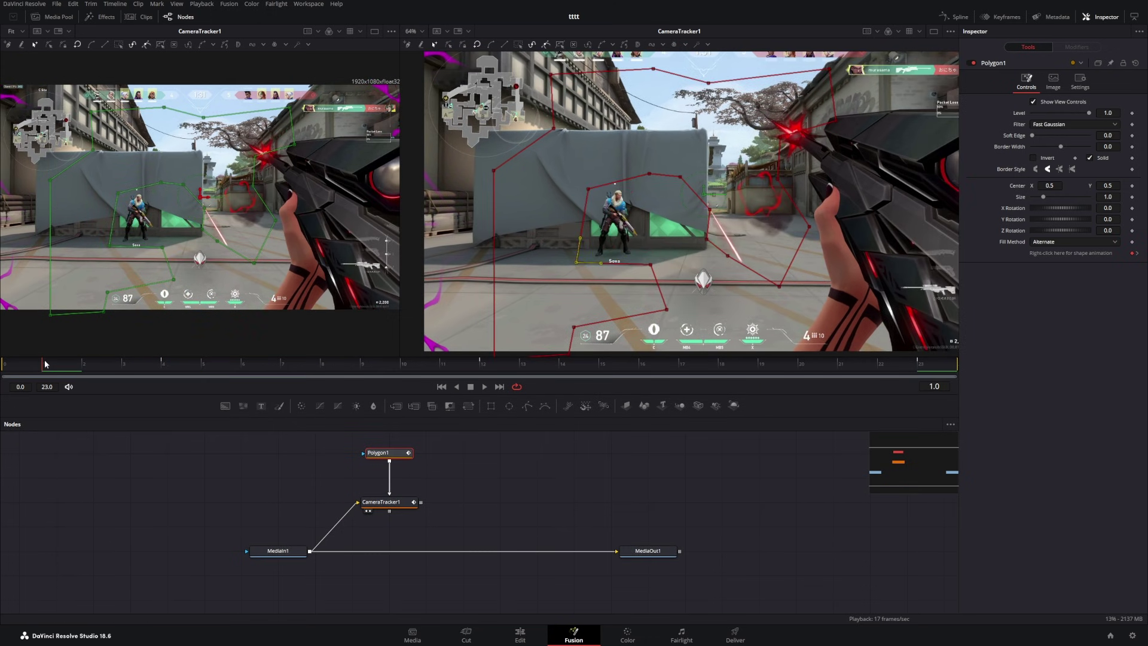
key(space)
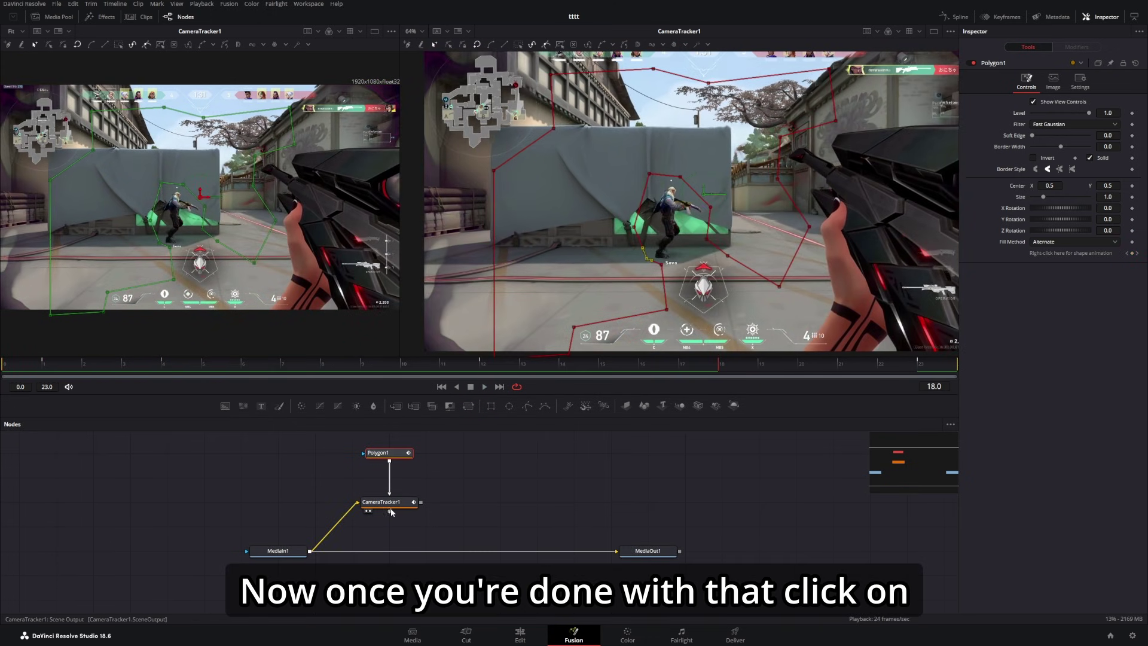
Auto track CameraTracker1 bidirectionally with detection threshold 1.97 and feature separation 0.0055.
click(377, 506)
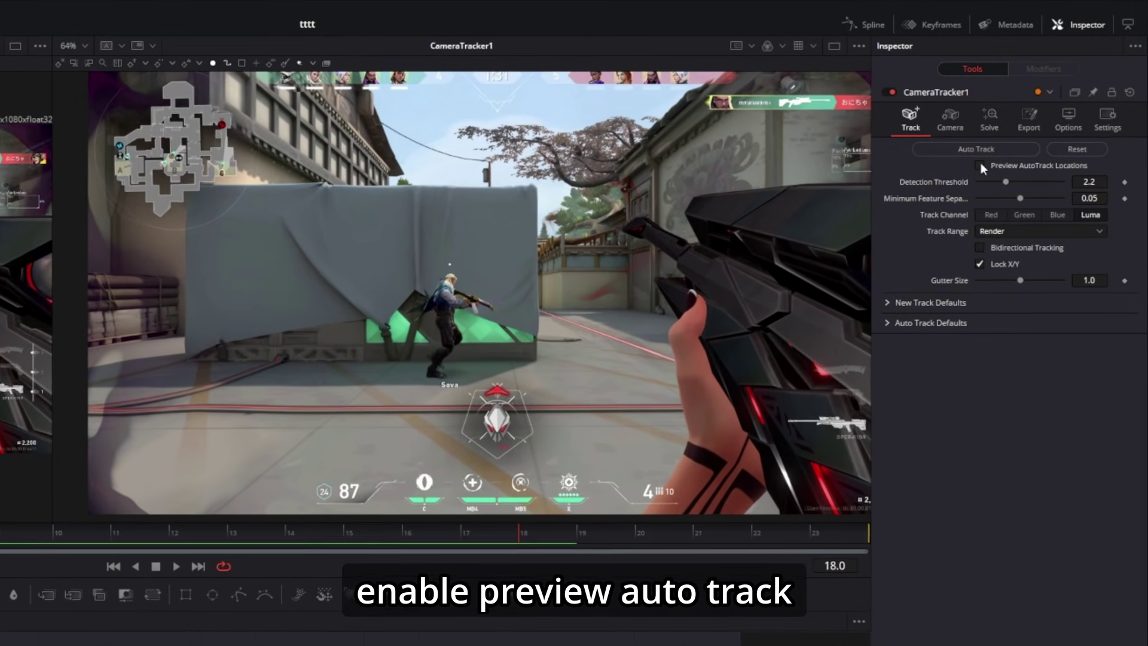
click(979, 166)
drag(1004, 184, 983, 201)
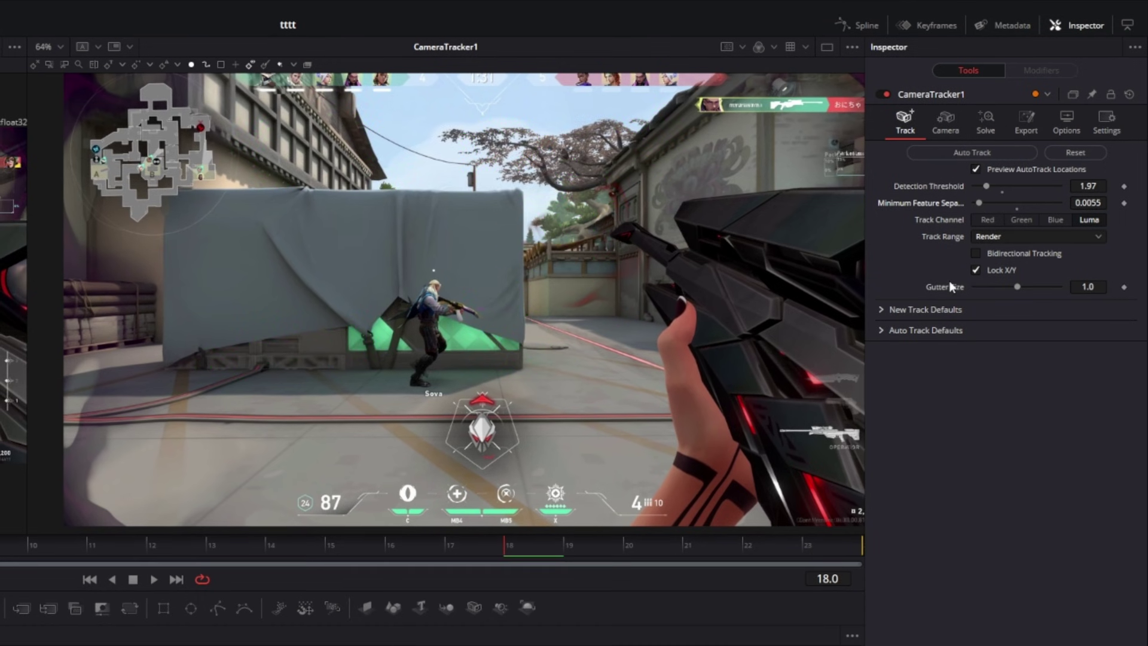
click(976, 252)
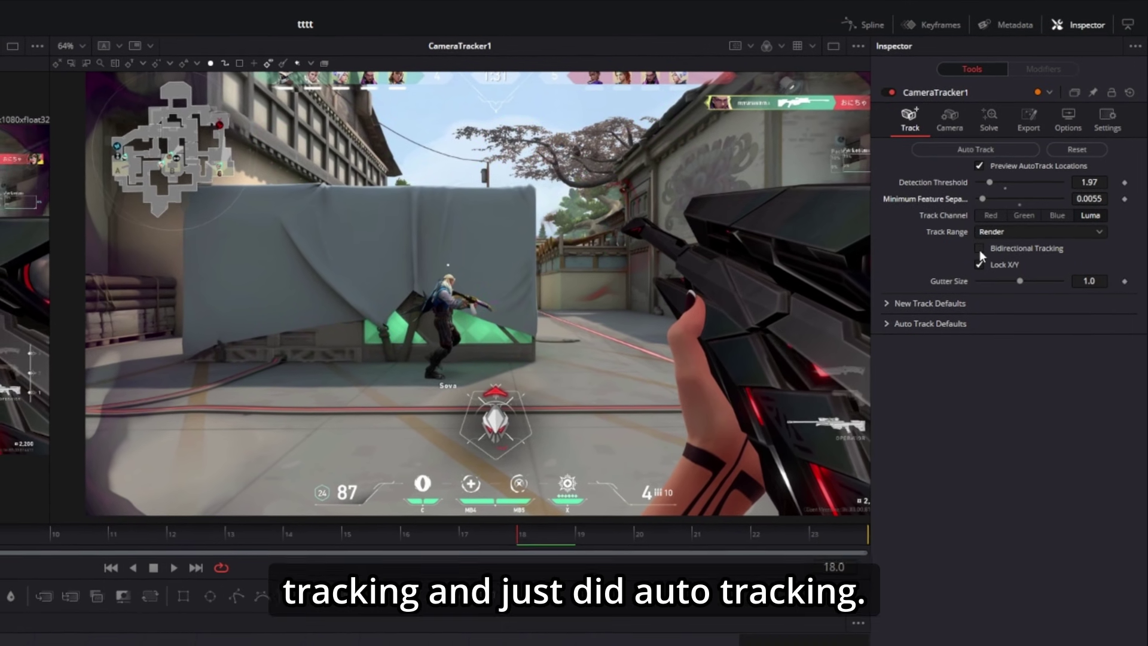
click(979, 148)
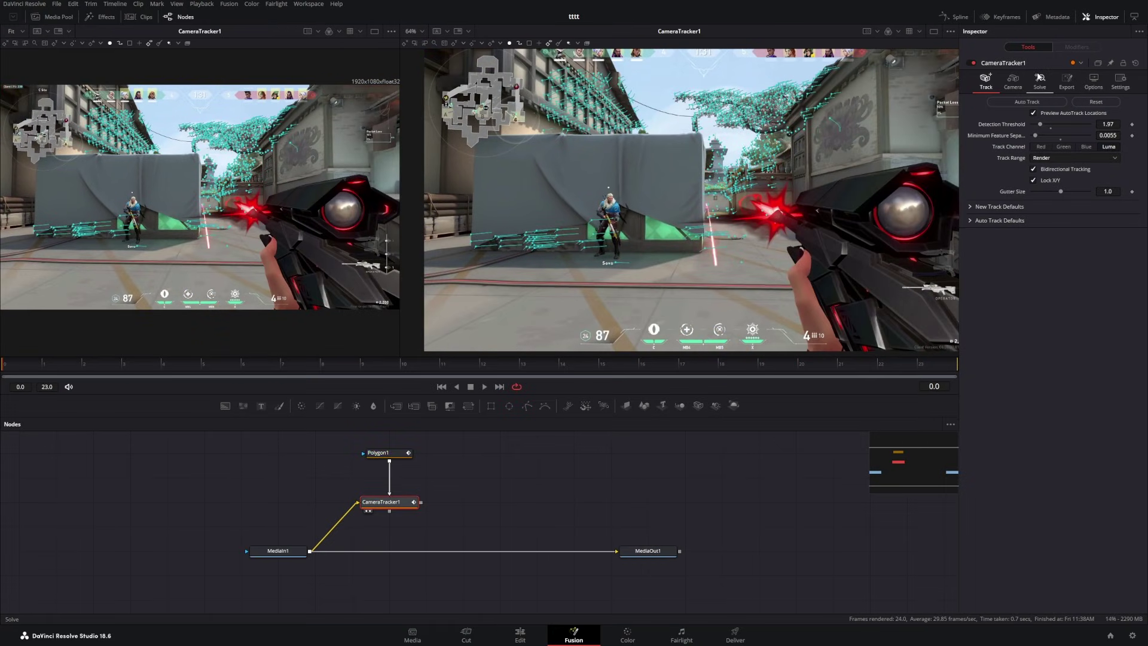
Solve the camera, delete the high-error tracks, and re-solve to 0.1562-pixel average error.
click(1041, 82)
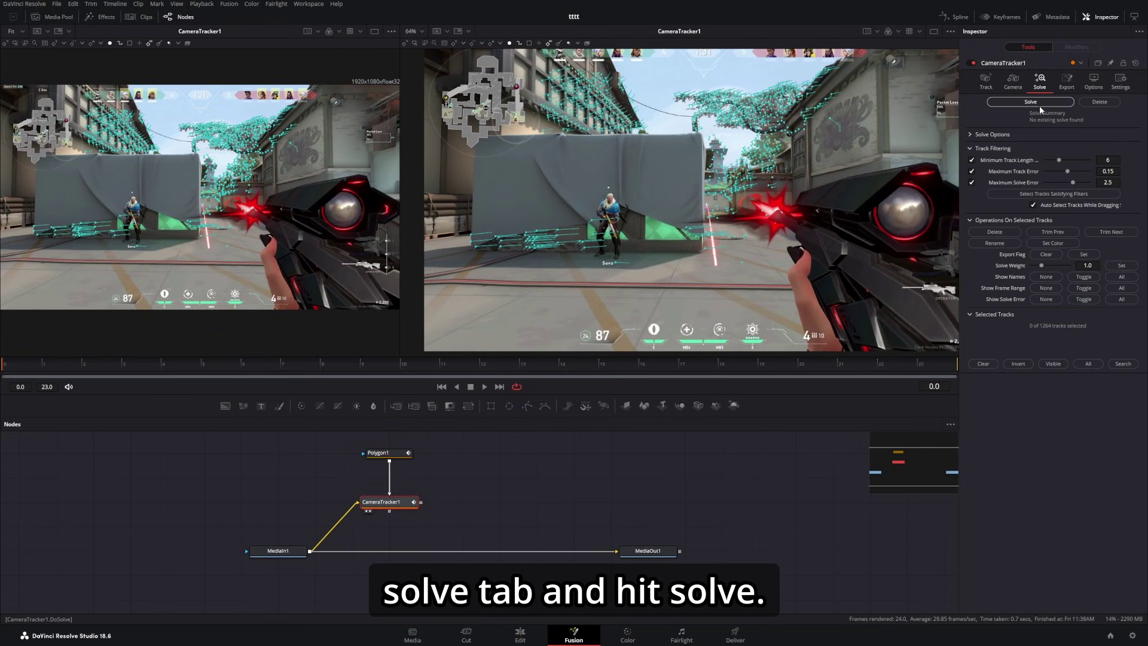
click(1038, 103)
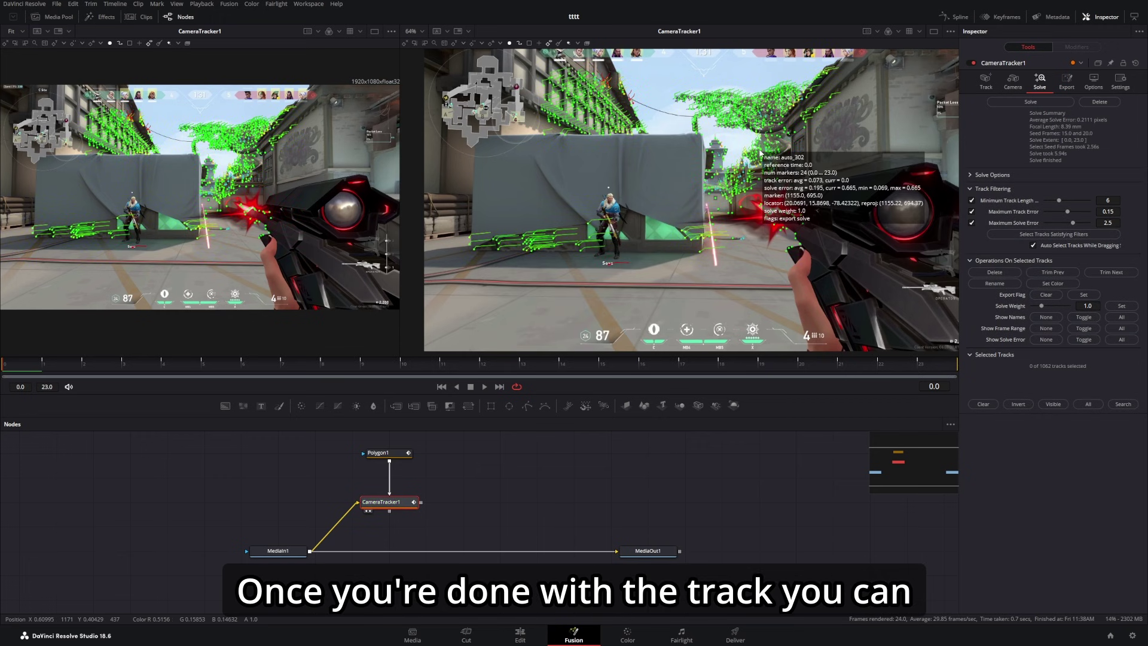
drag(1067, 211, 1072, 226)
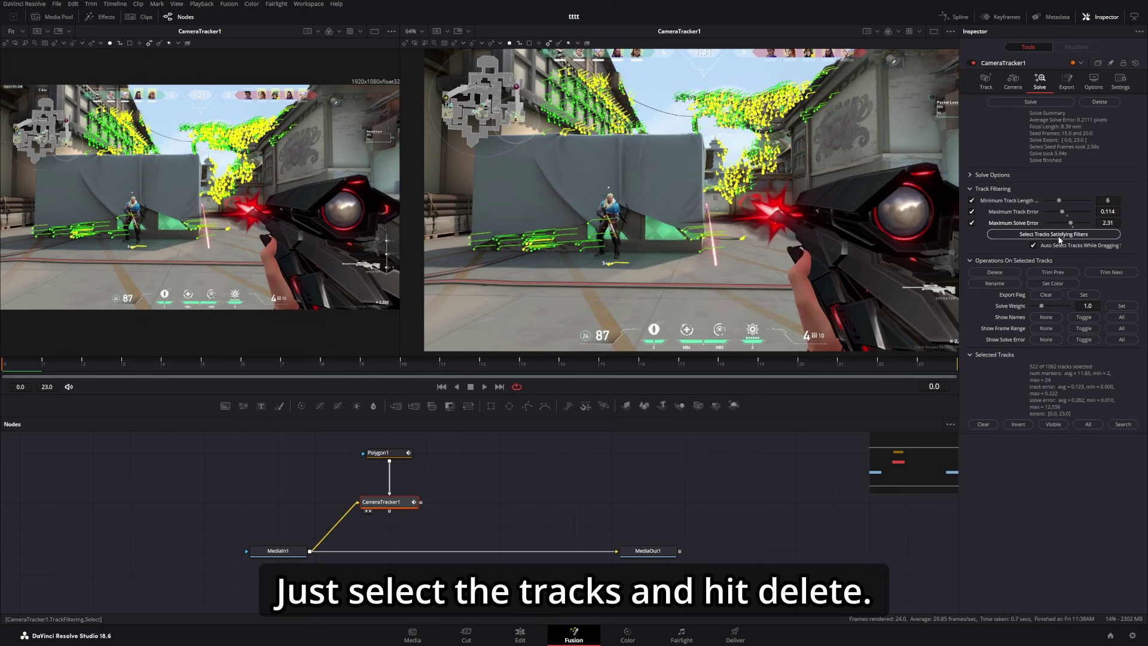
click(994, 272)
click(1030, 101)
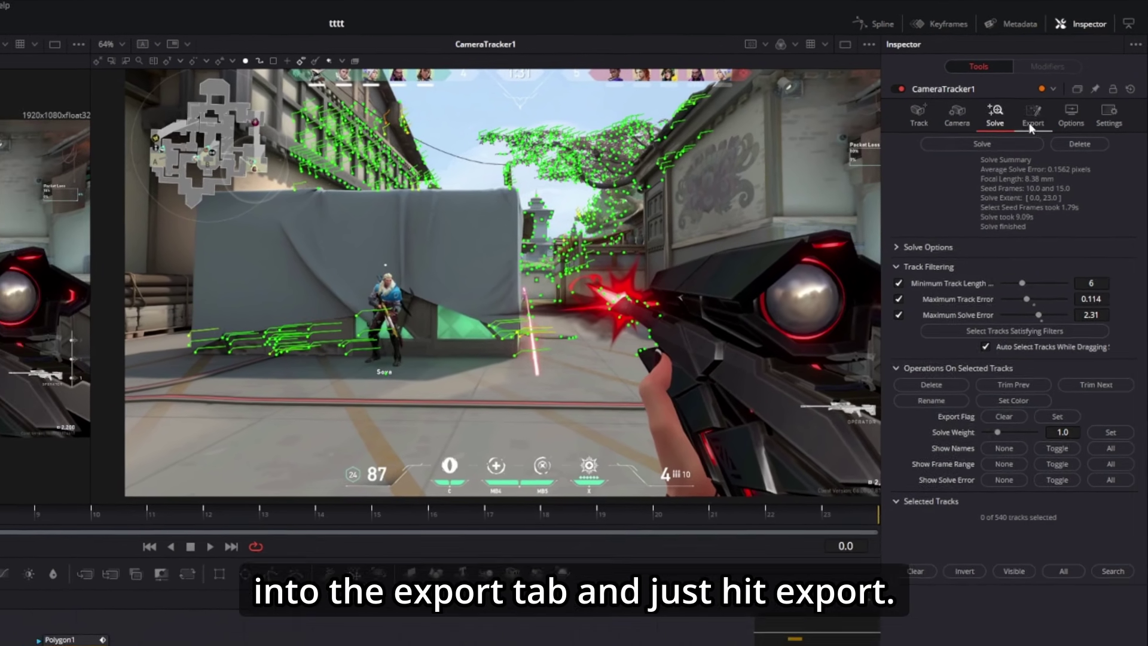
Export the camera solve as a 3D scene of Camera3D, PointCloud3D, GroundPlane, Merge3D and renderer nodes.
click(1027, 120)
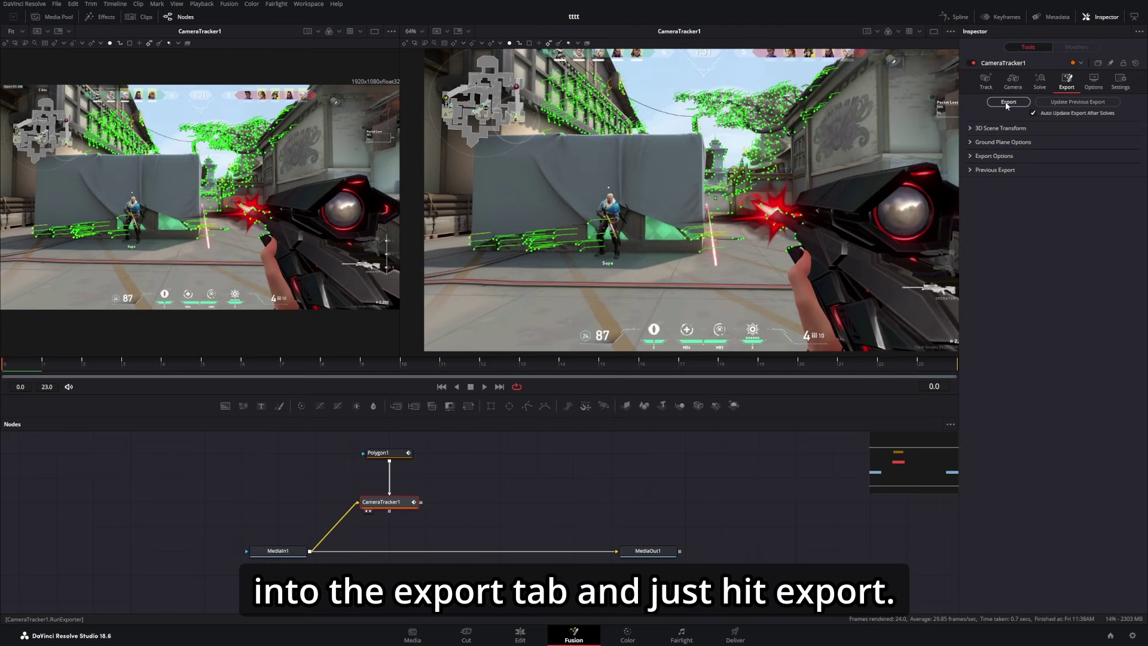
click(1008, 102)
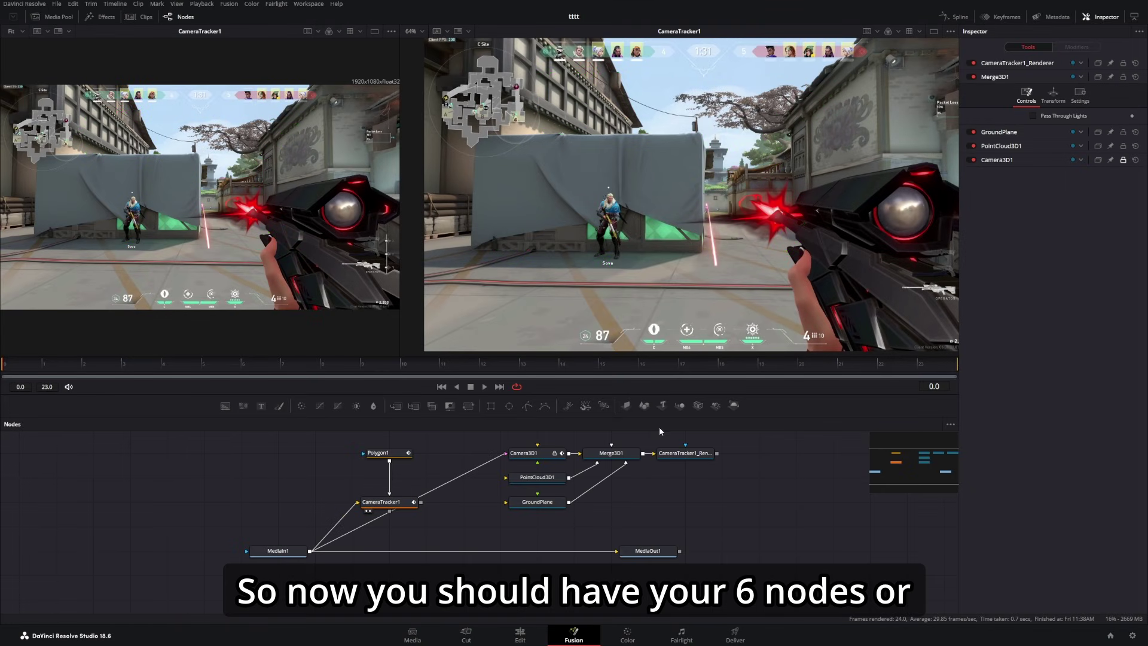
scroll(660, 431, up, 5)
scroll(514, 566, down, 2)
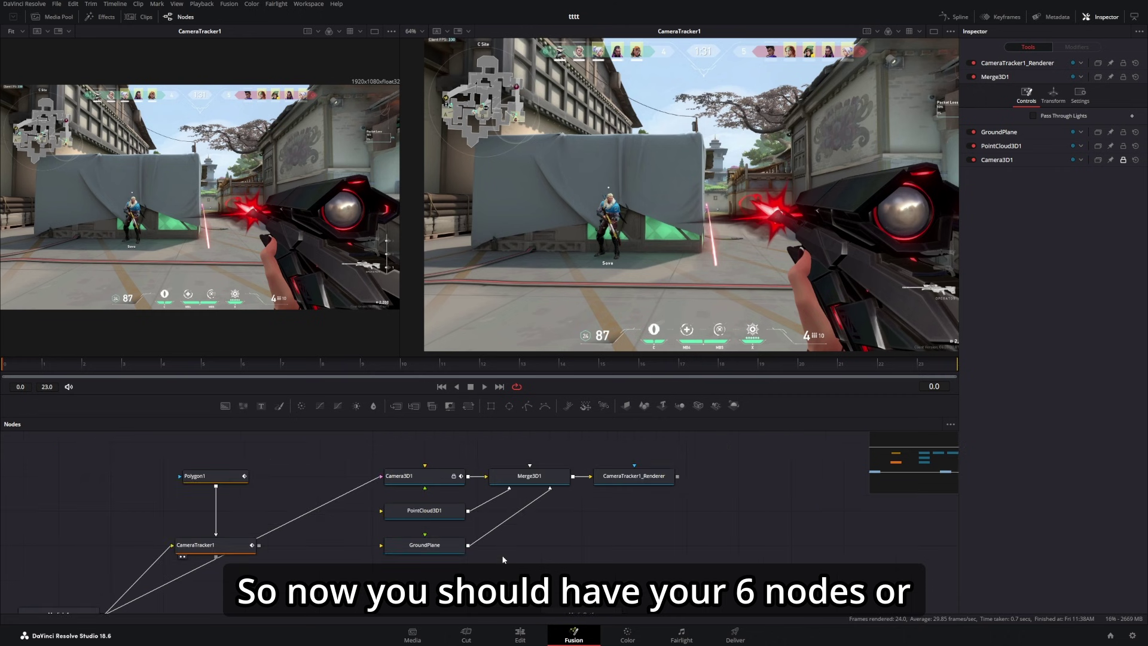
Rearrange the new nodes and reconnect PointCloud3D1 into Merge3D1.
click(501, 494)
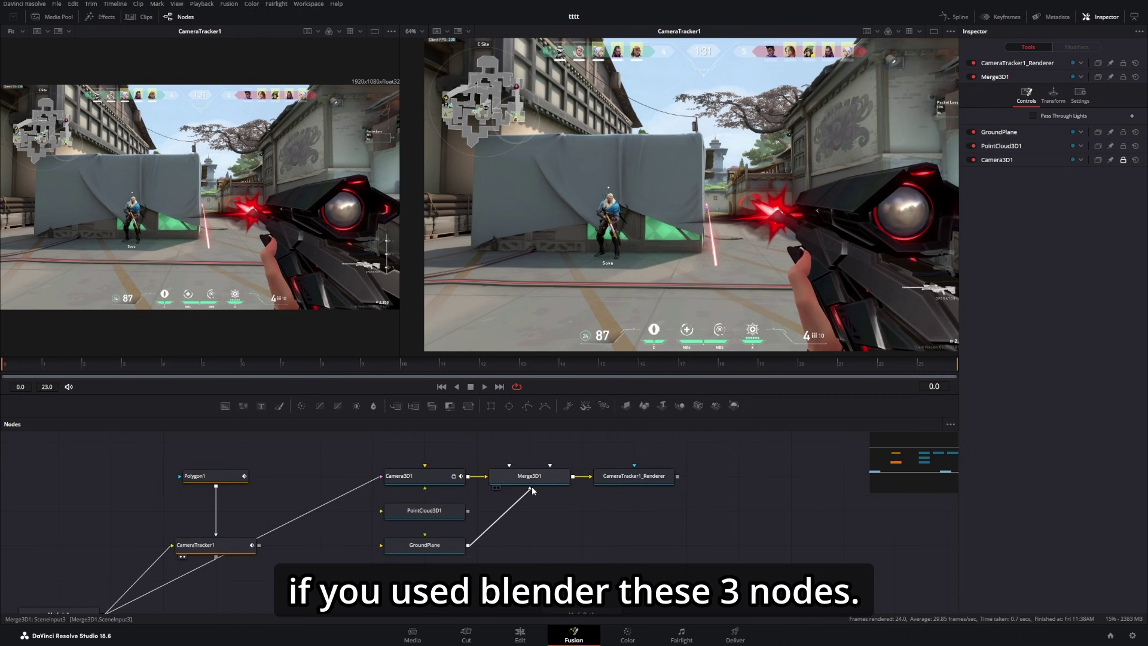
drag(403, 449, 650, 496)
scroll(649, 455, down, 2)
drag(527, 533, 569, 484)
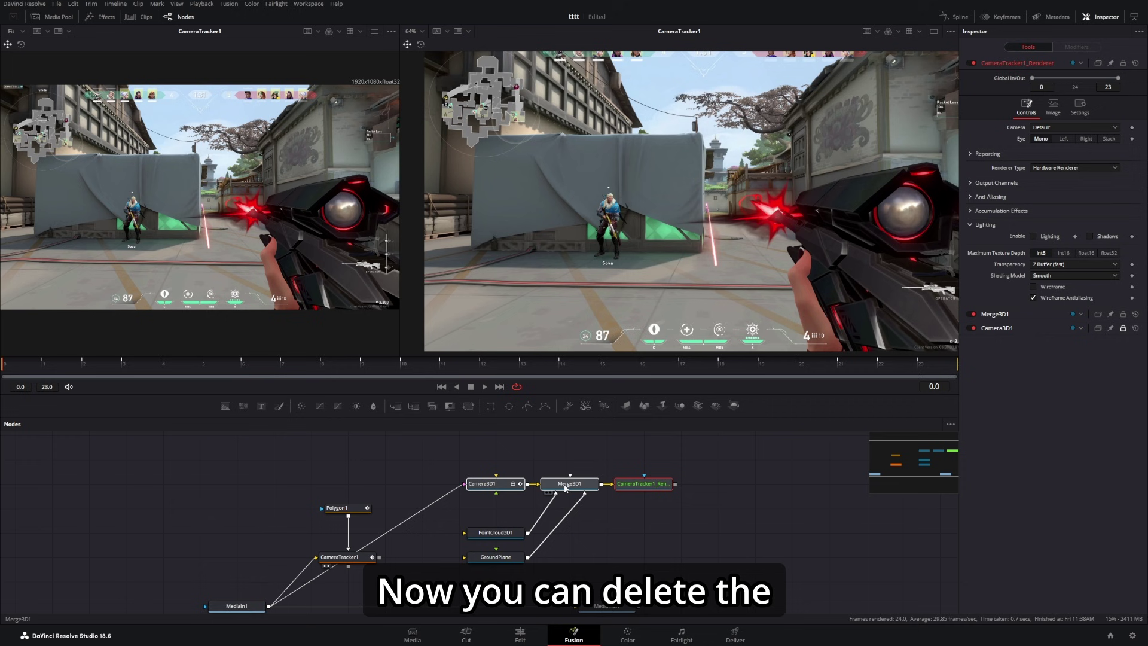
Delete GroundPlane, Polygon1 and CameraTracker1, and show Merge3D1 in both viewers.
click(496, 557)
key(Delete)
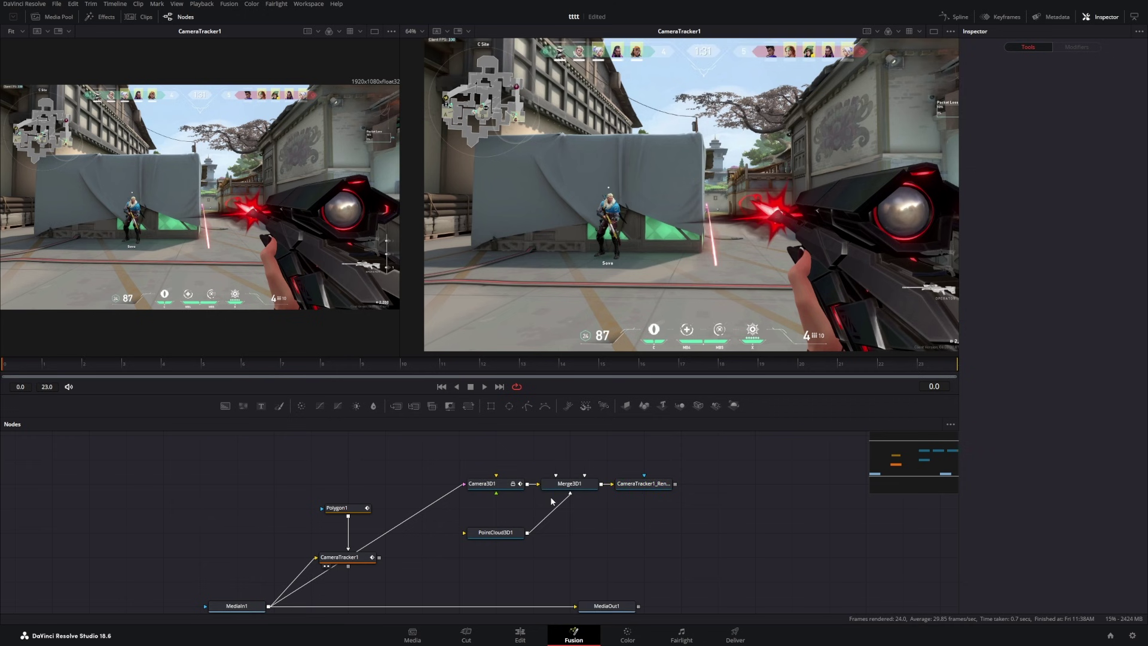
click(566, 488)
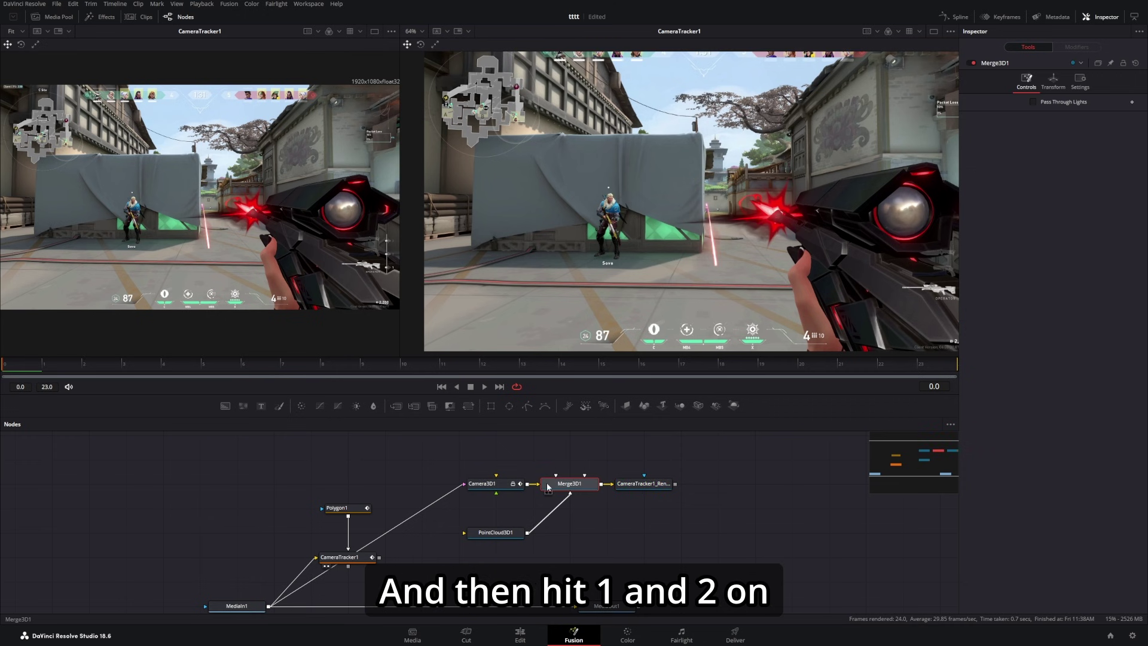
key(1)
key(2)
drag(383, 478, 314, 577)
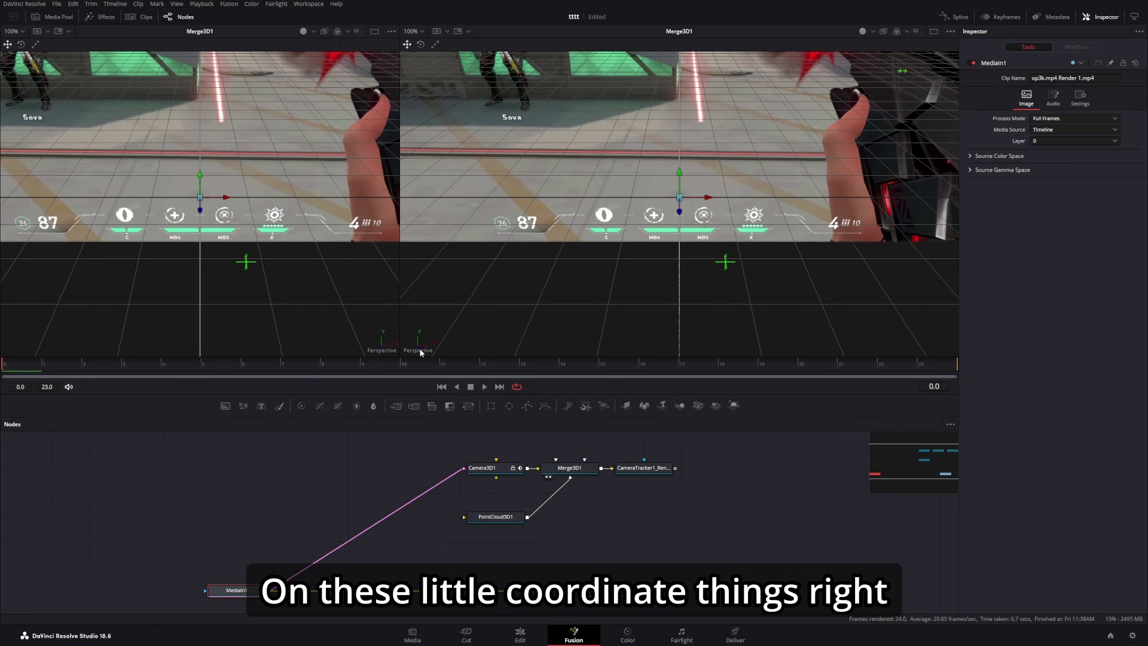
Look through Camera3D1 in the right viewer, play back, and turn off the grid.
right_click(423, 342)
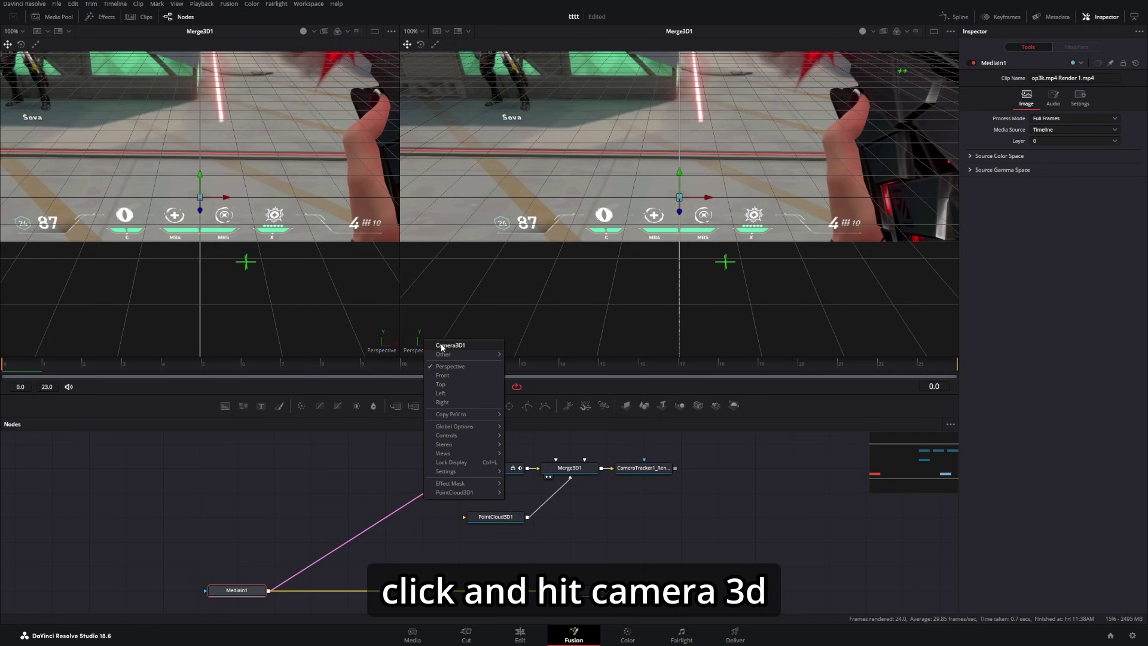
click(443, 346)
key(space)
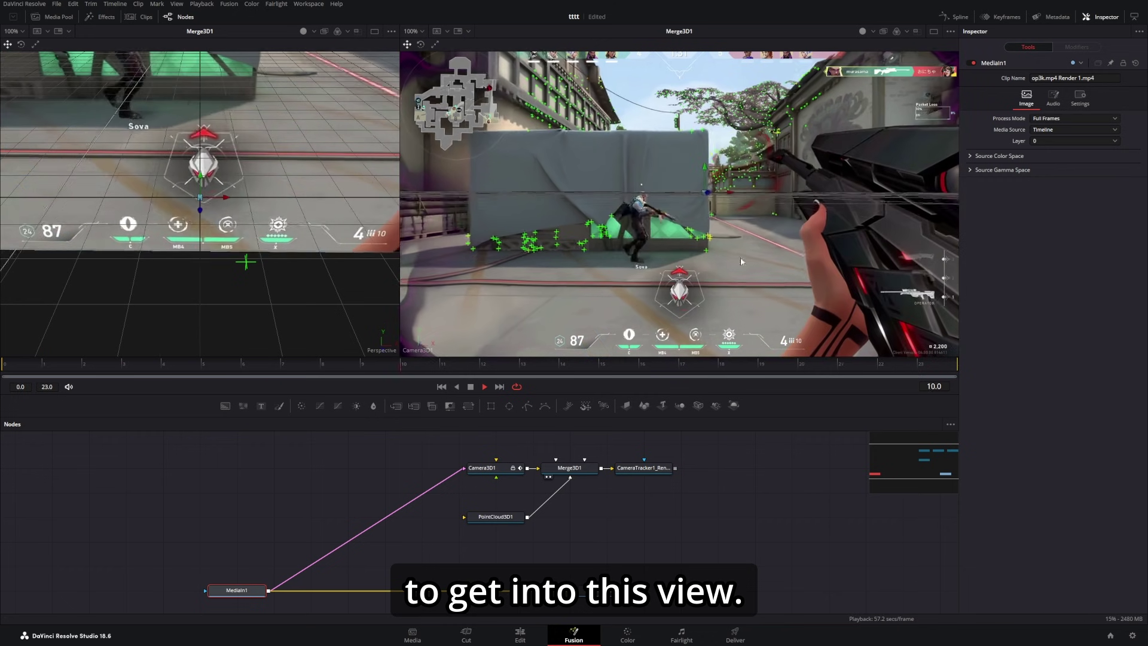
right_click(667, 231)
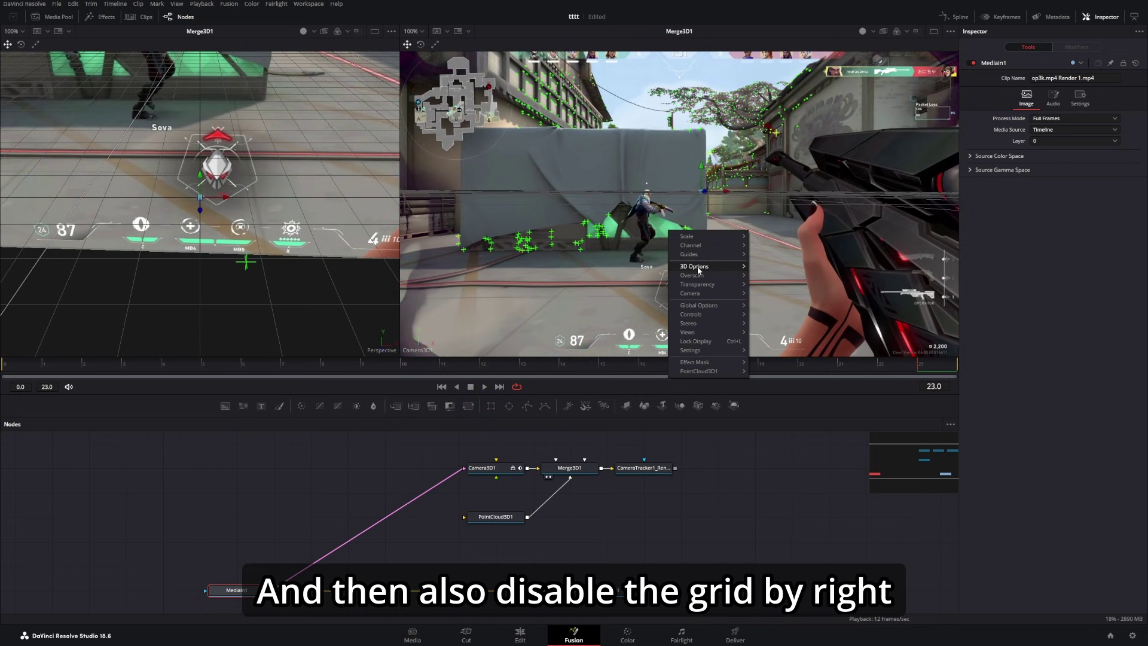
mouse_move(697, 269)
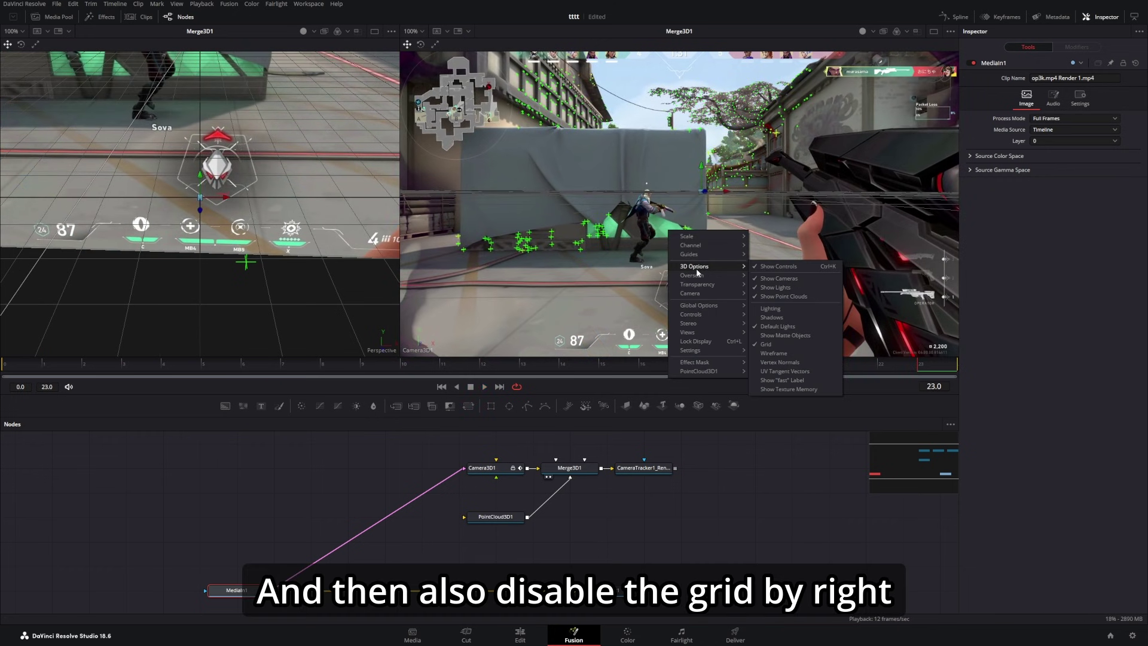
click(766, 345)
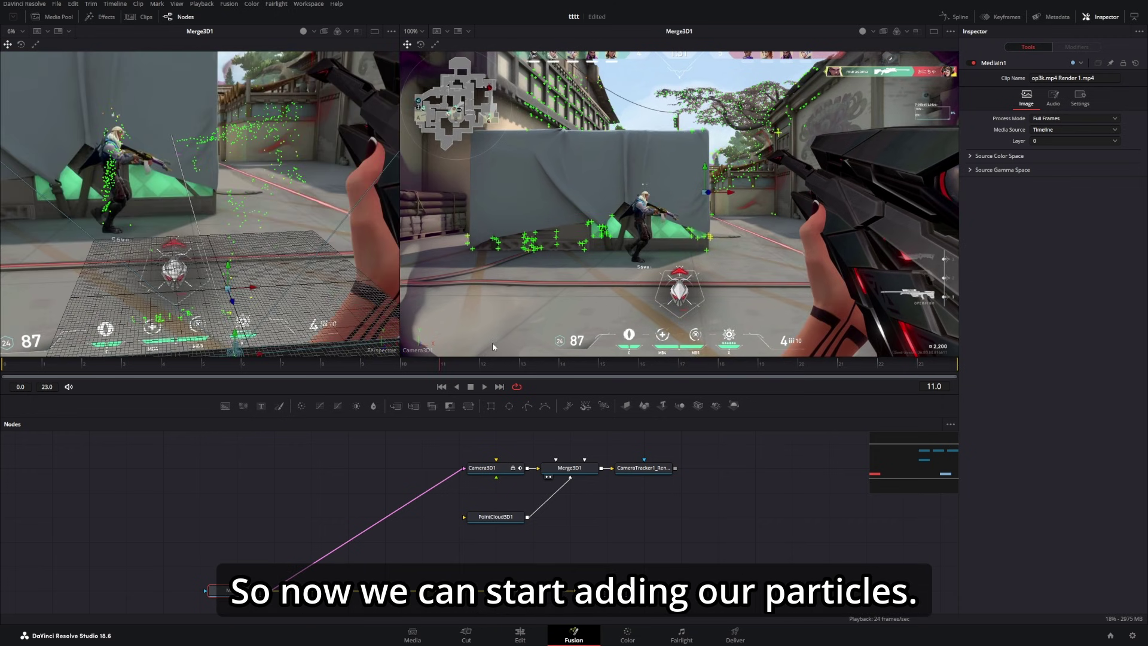
Add pEmitter1 feeding pRender1 and connect pRender1's output into Merge3D1.
drag(621, 486, 642, 548)
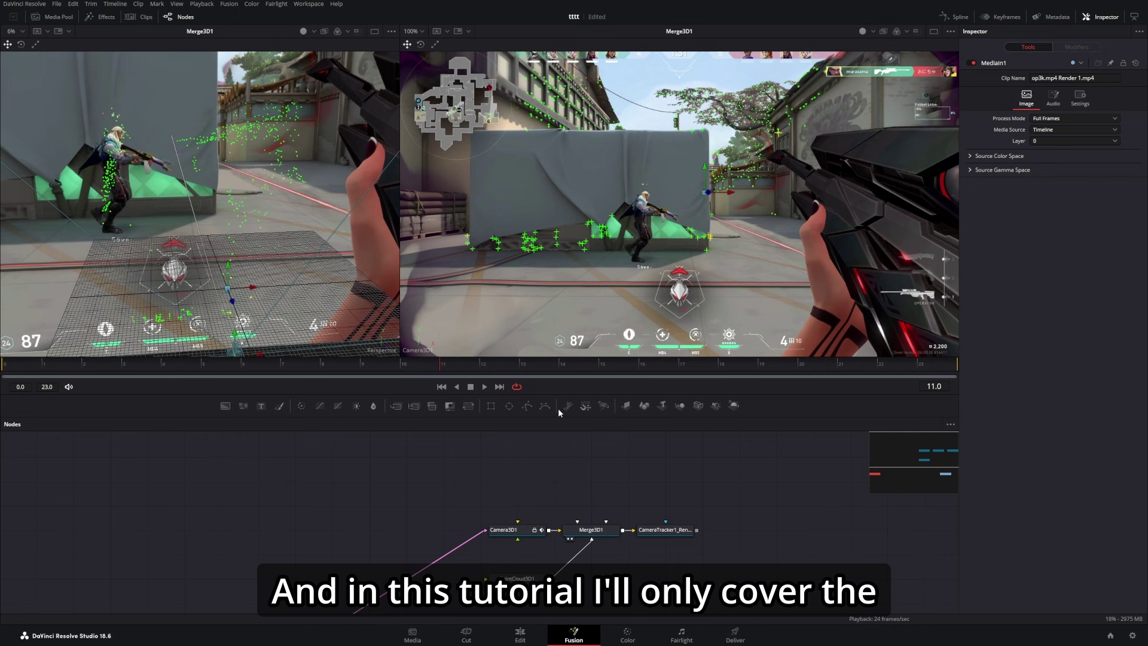
drag(637, 458, 609, 490)
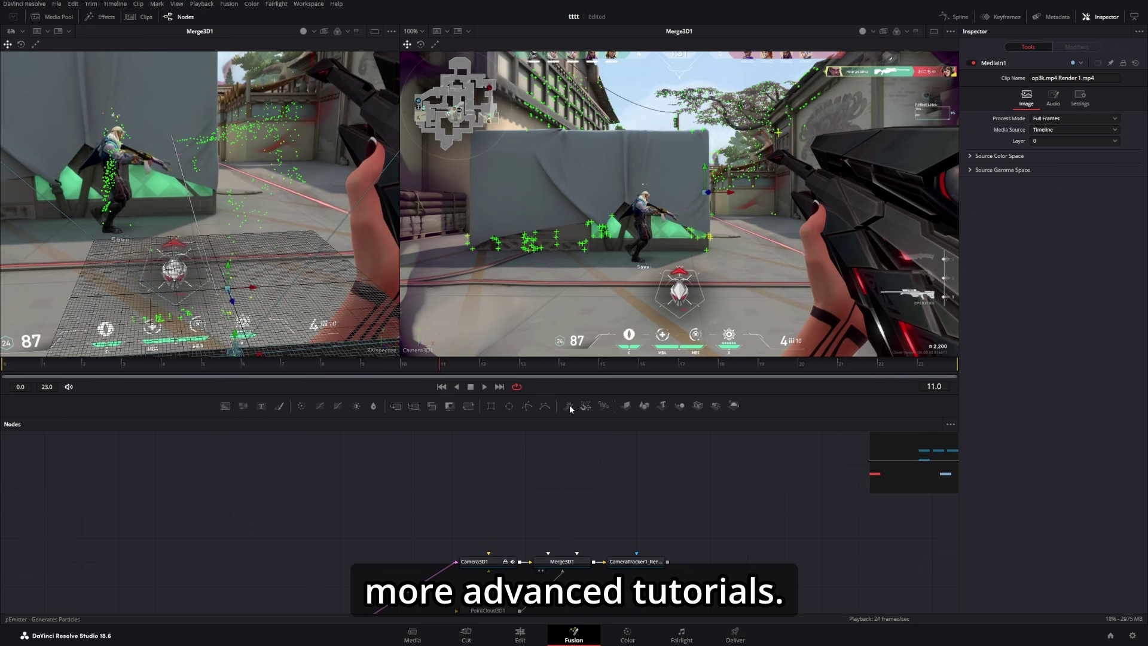
drag(570, 407, 570, 475)
drag(605, 407, 572, 503)
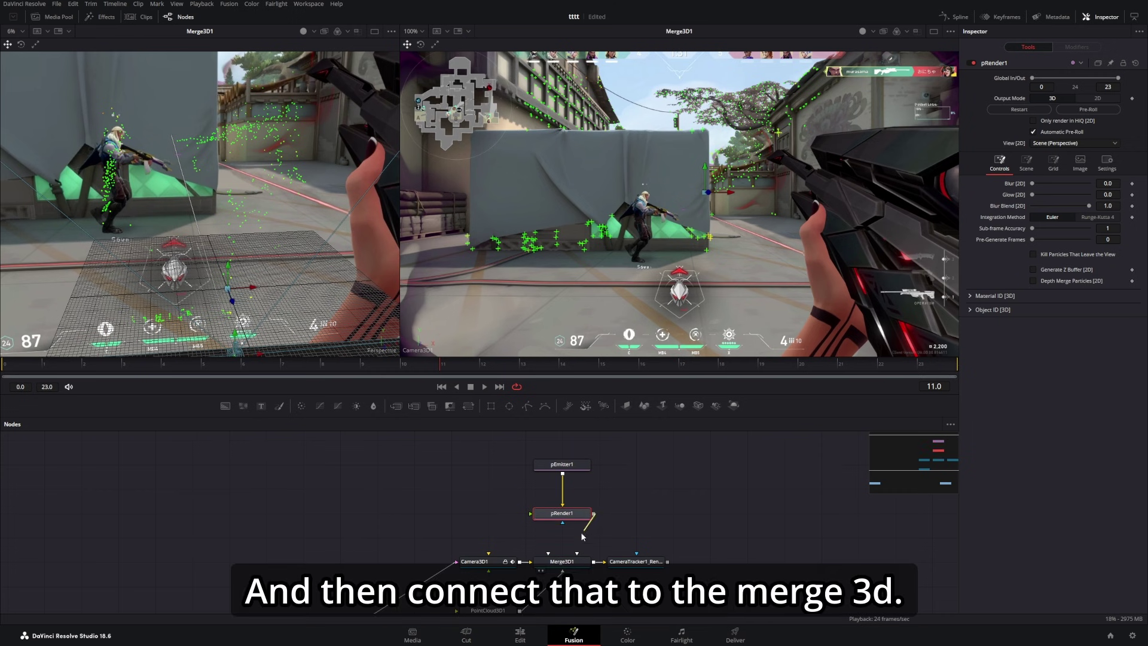
drag(565, 565, 565, 565)
Set pEmitter1's sphere region size to 5, then orbit and play back to check placement.
click(563, 465)
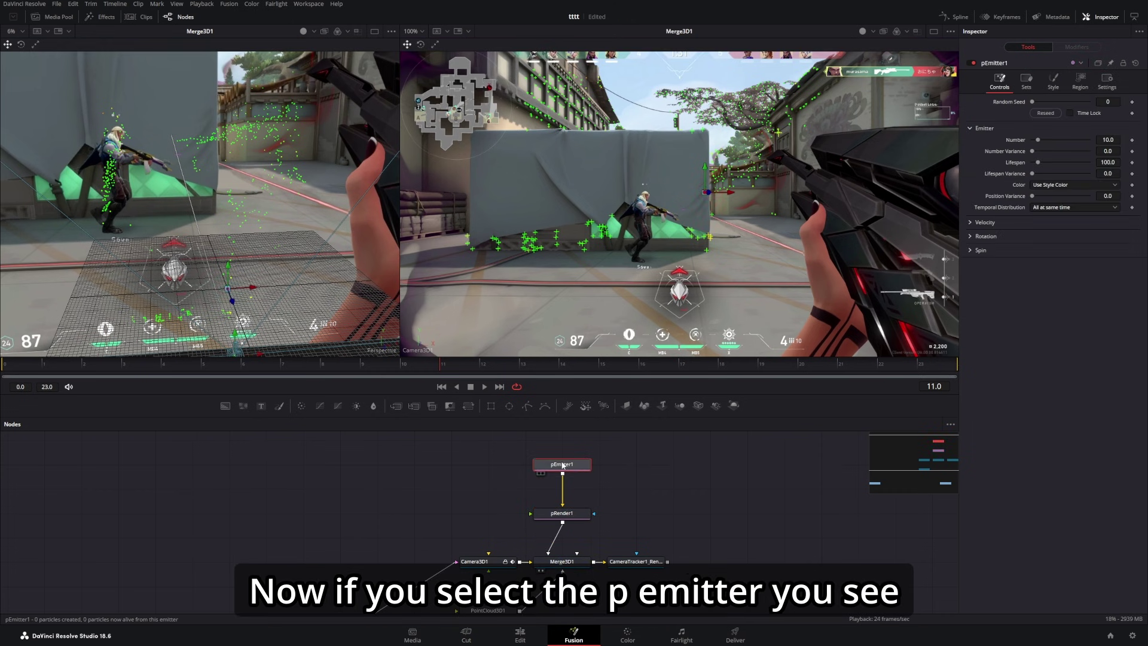
scroll(243, 302, up, 5)
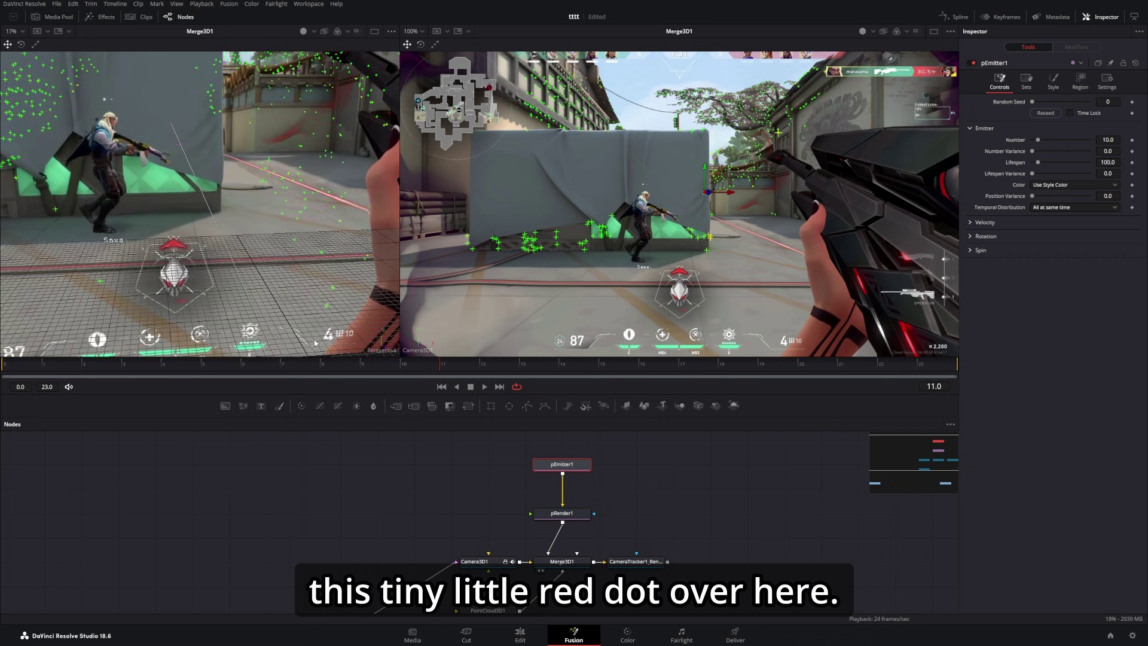
scroll(273, 150, down, 4)
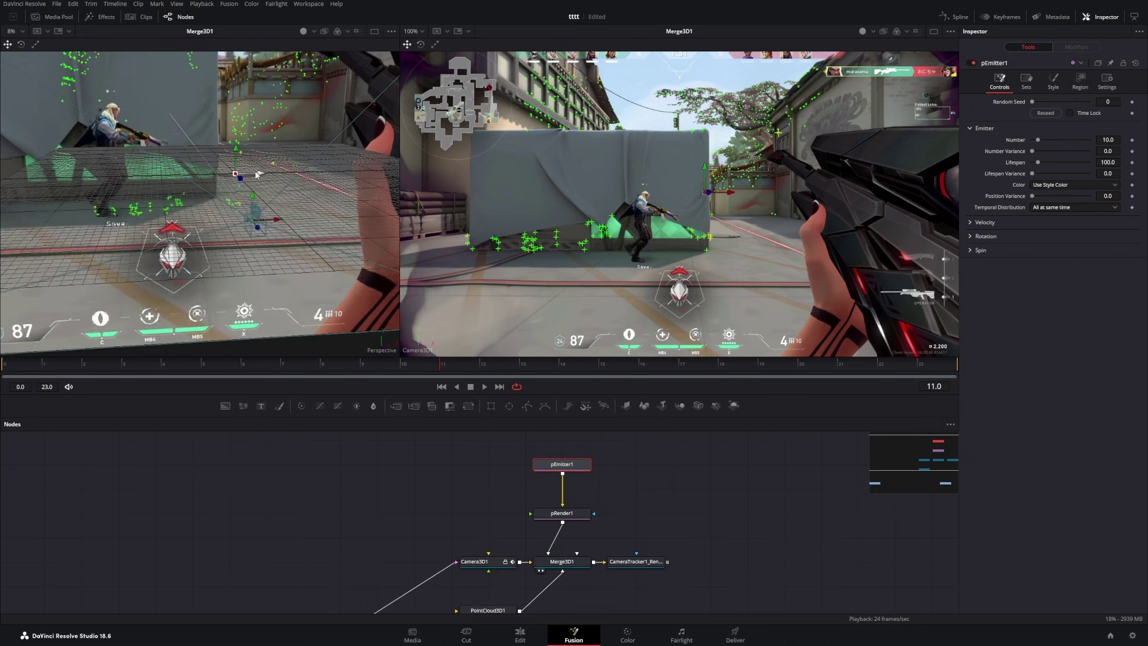
click(1053, 85)
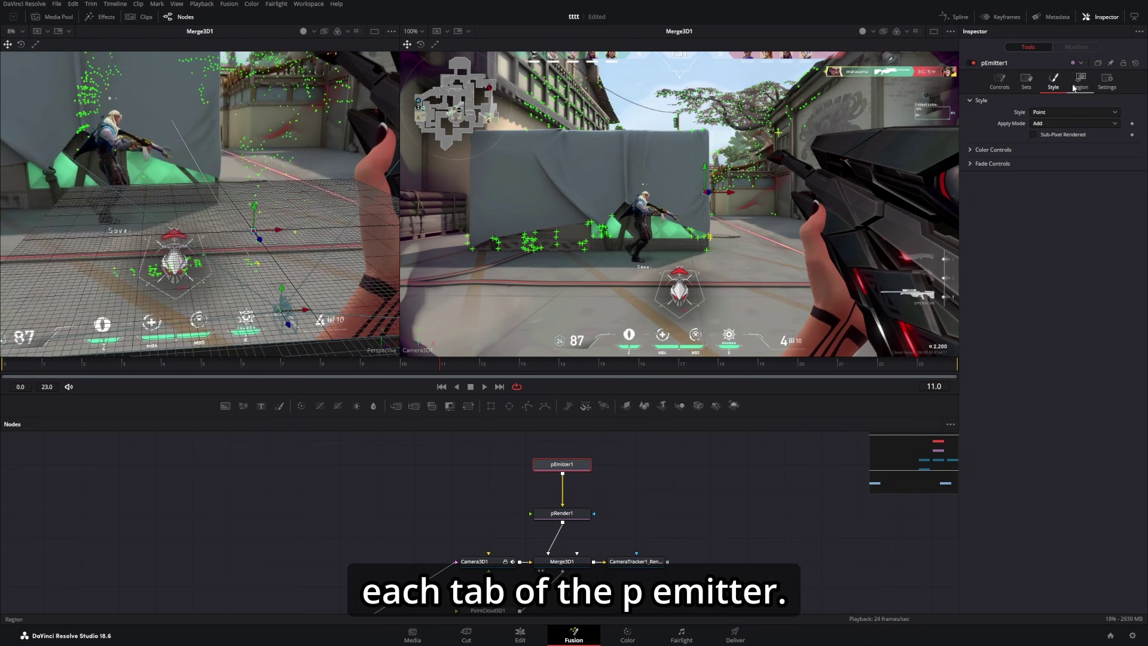
click(1082, 83)
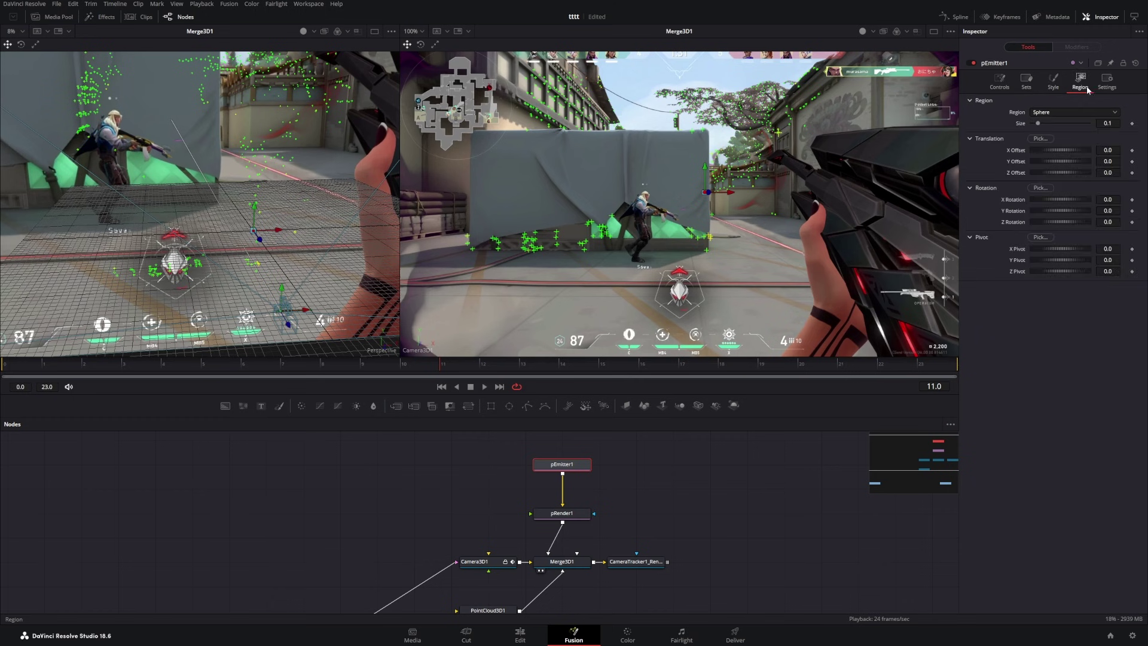
double_click(1108, 123)
text(5)
key(Return)
drag(243, 301, 215, 278)
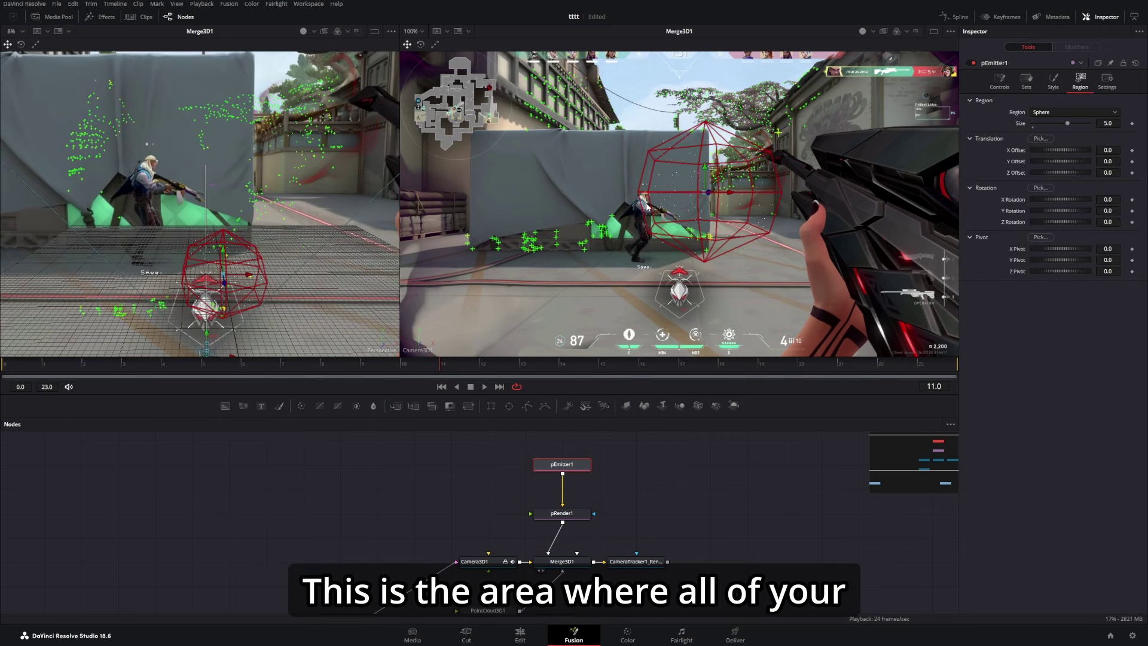
key(space)
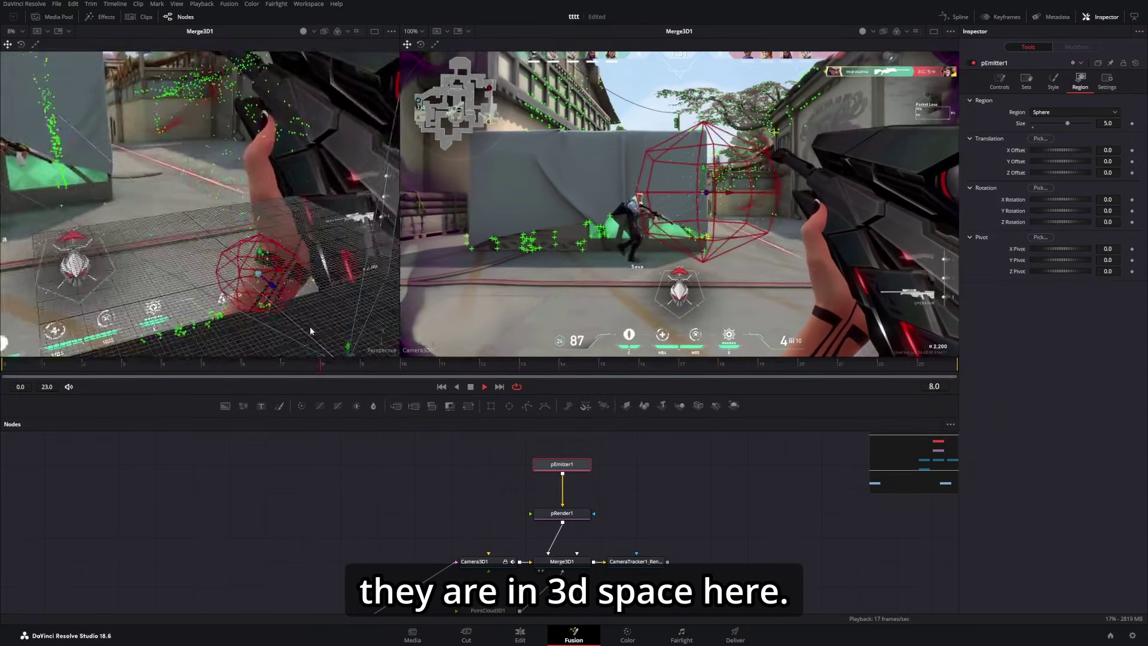
key(space)
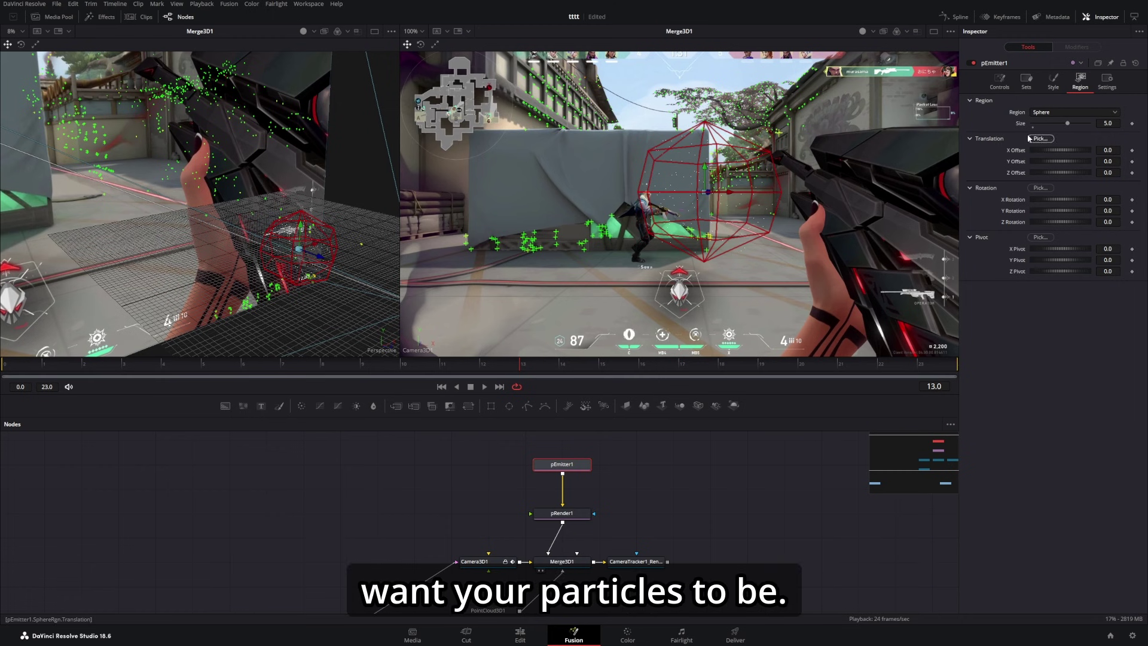
Change pEmitter1's region to a cube of width 20 and height 10.
click(1048, 113)
click(1039, 148)
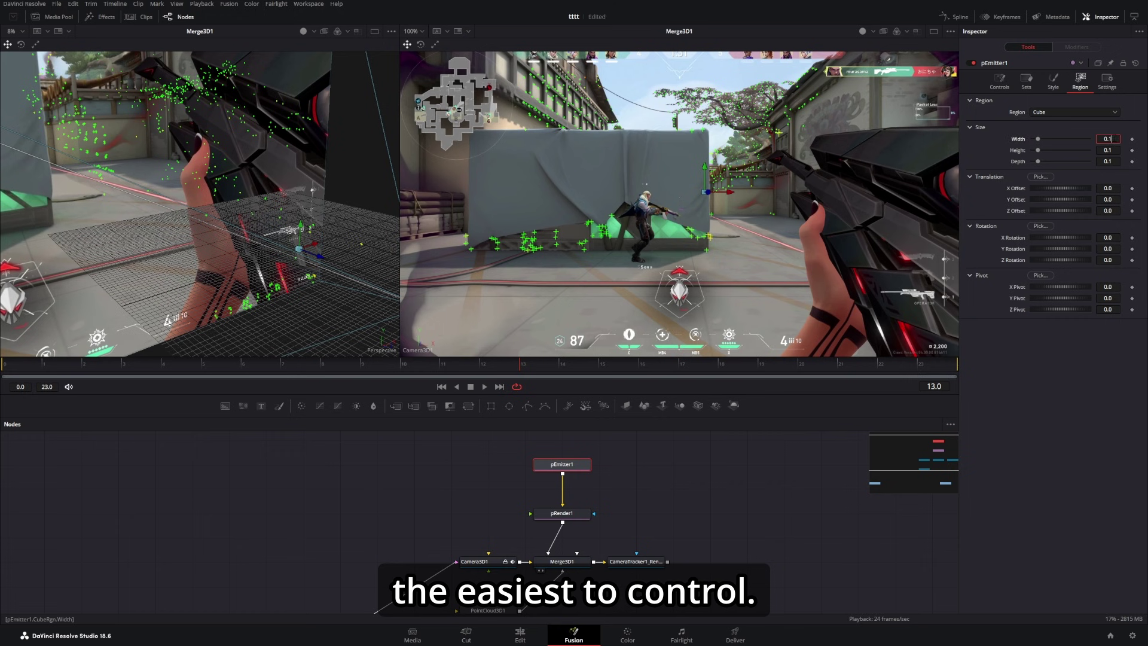
text(20)
key(Return)
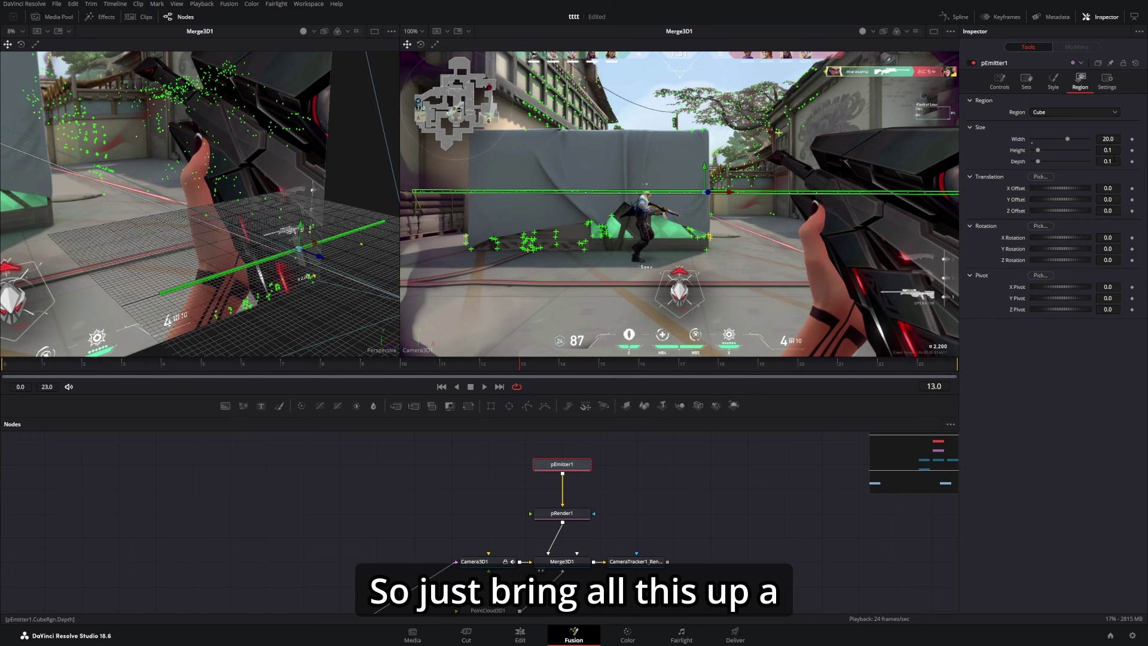
text(10)
key(Return)
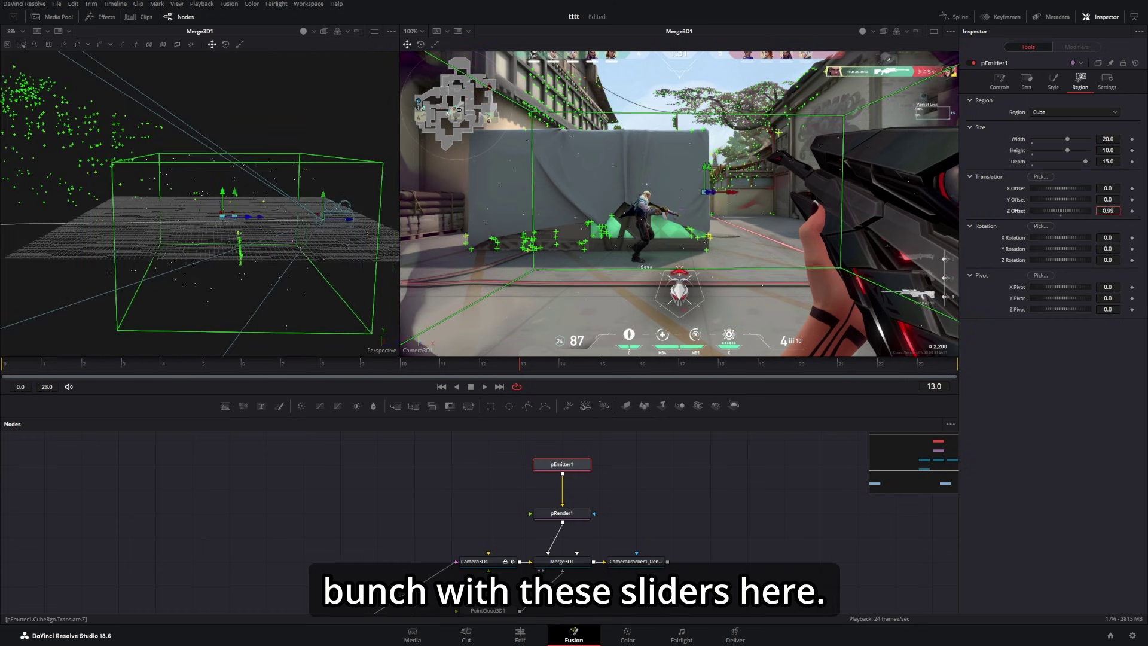
Offset the cube in Z and Y, widen it to 32 and deepen it to 16, then preview.
drag(1108, 211, 1117, 211)
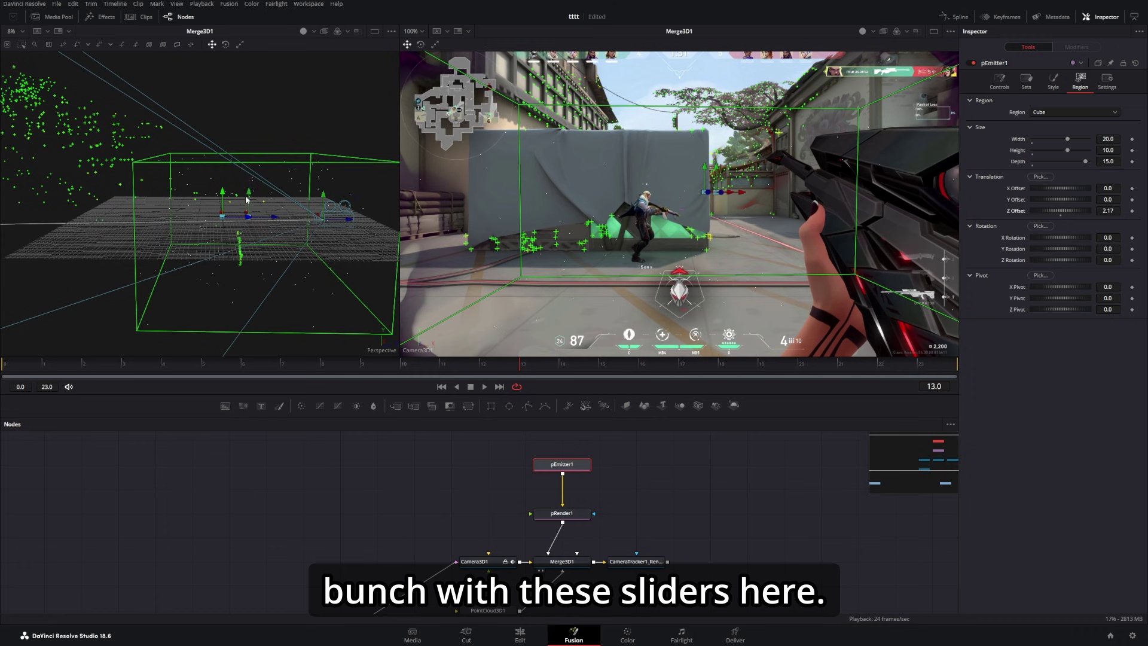
drag(247, 199, 335, 243)
drag(1086, 163, 1089, 161)
drag(1067, 139, 1093, 140)
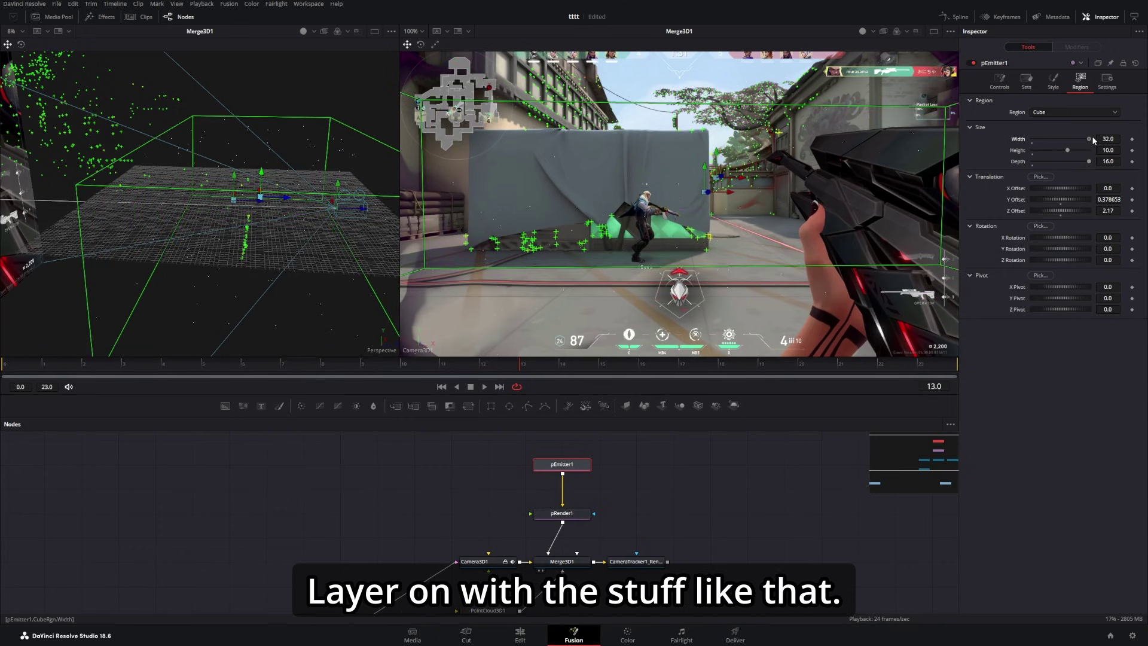
key(space)
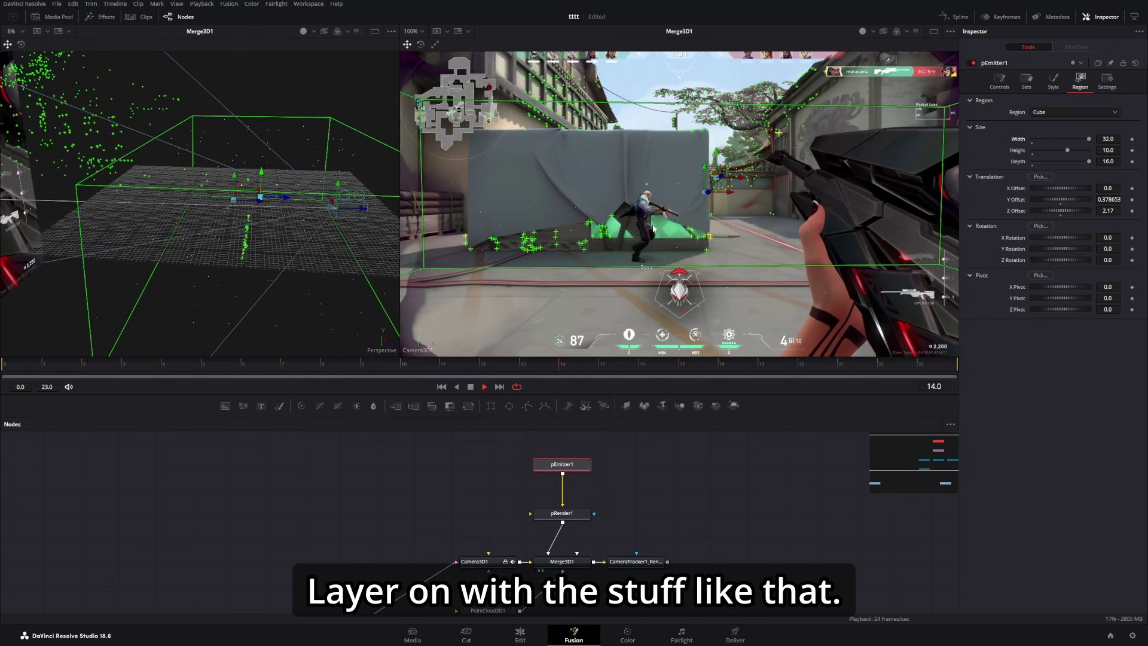
drag(319, 243, 291, 244)
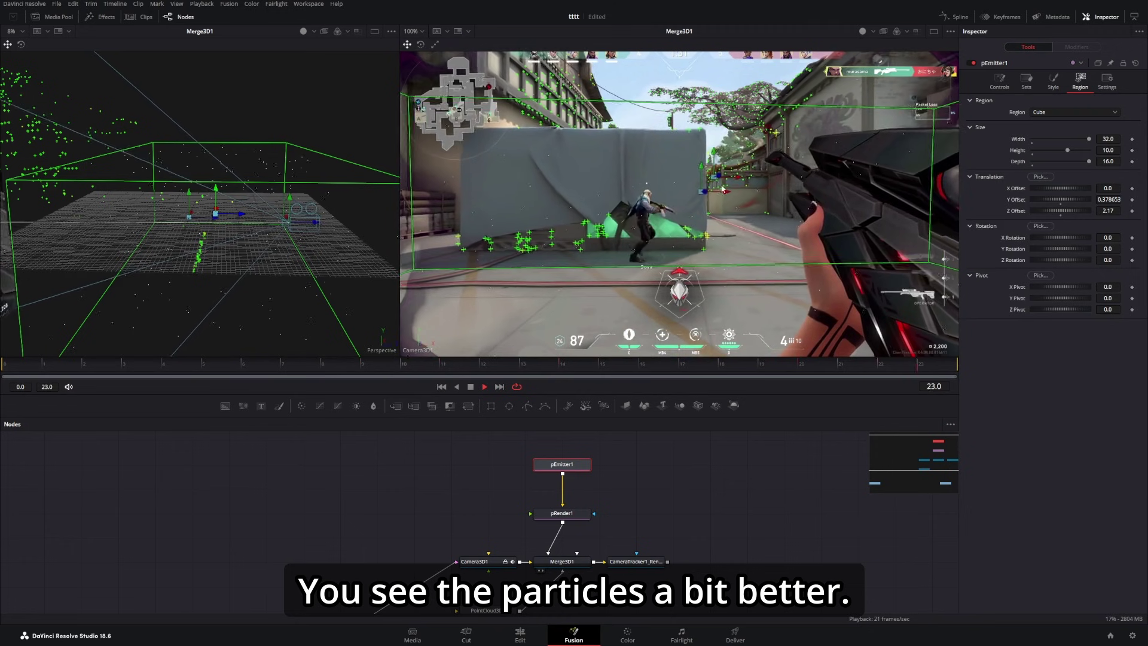
Switch pEmitter1's particle Style to circular NGon shapes and preview them from the first frame.
key(space)
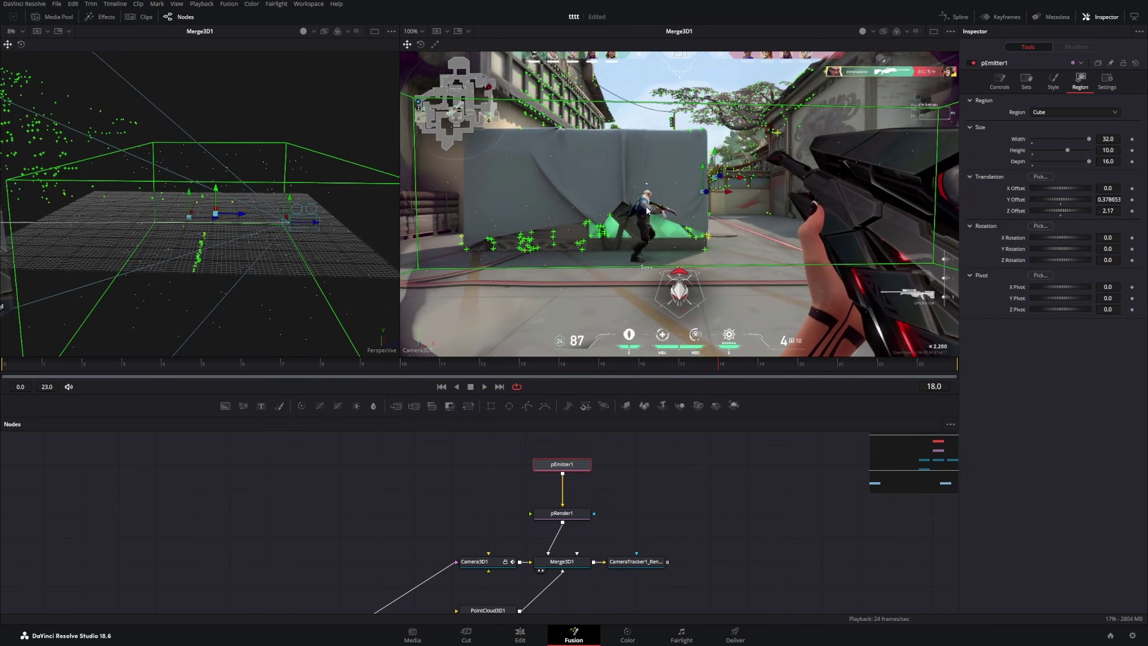
click(1054, 83)
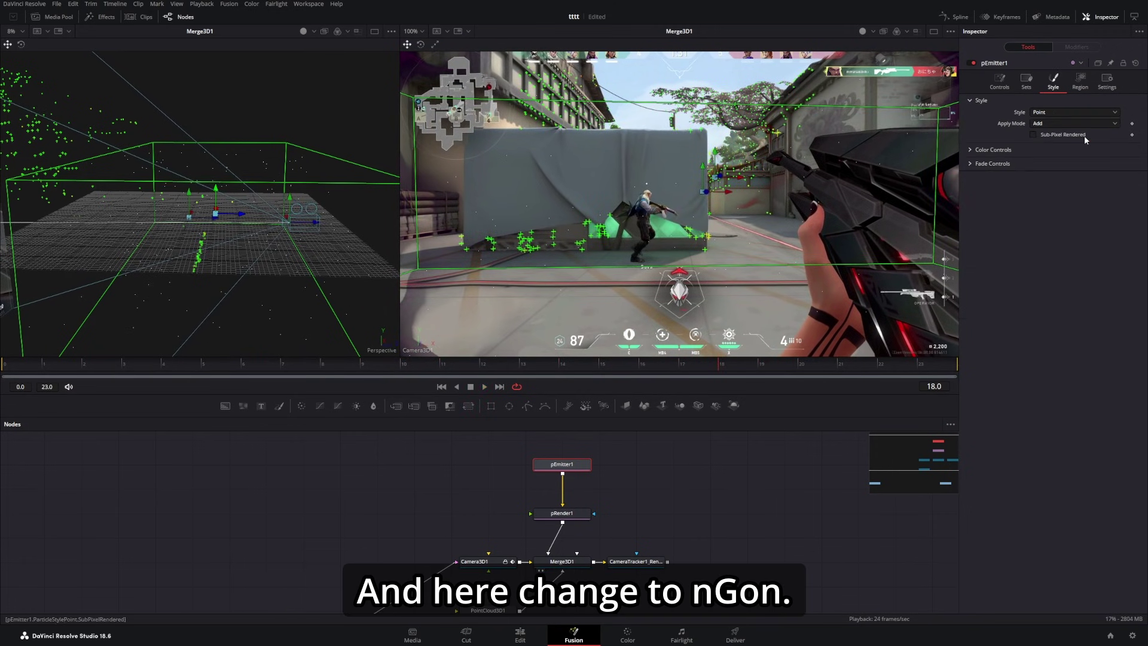
click(1052, 112)
click(1040, 174)
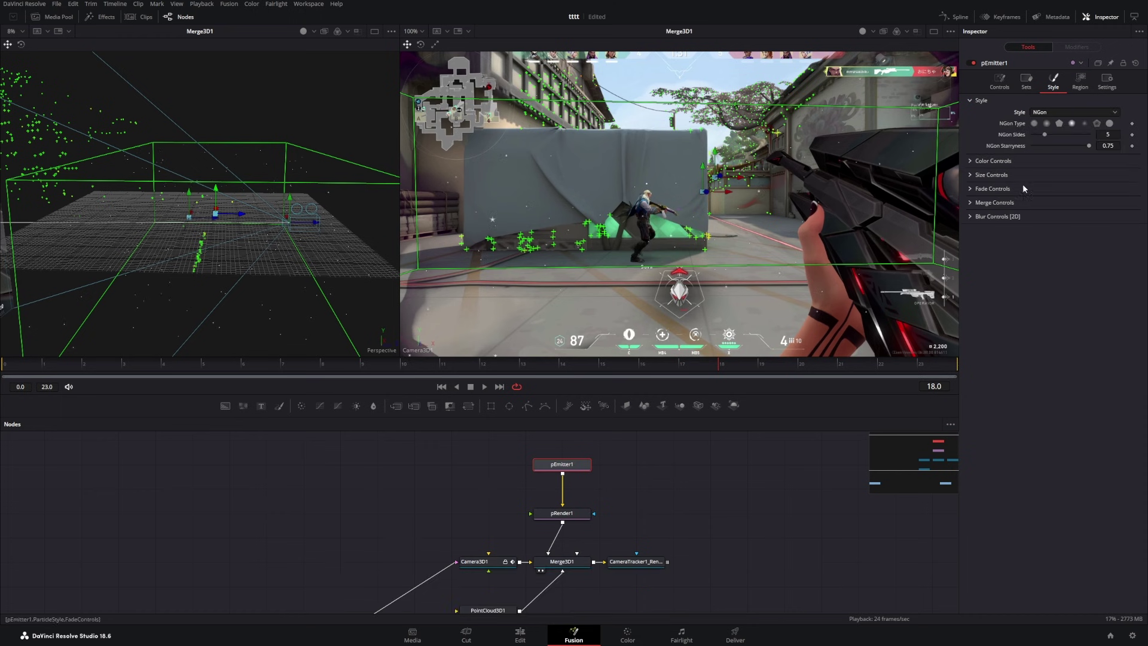
click(1034, 123)
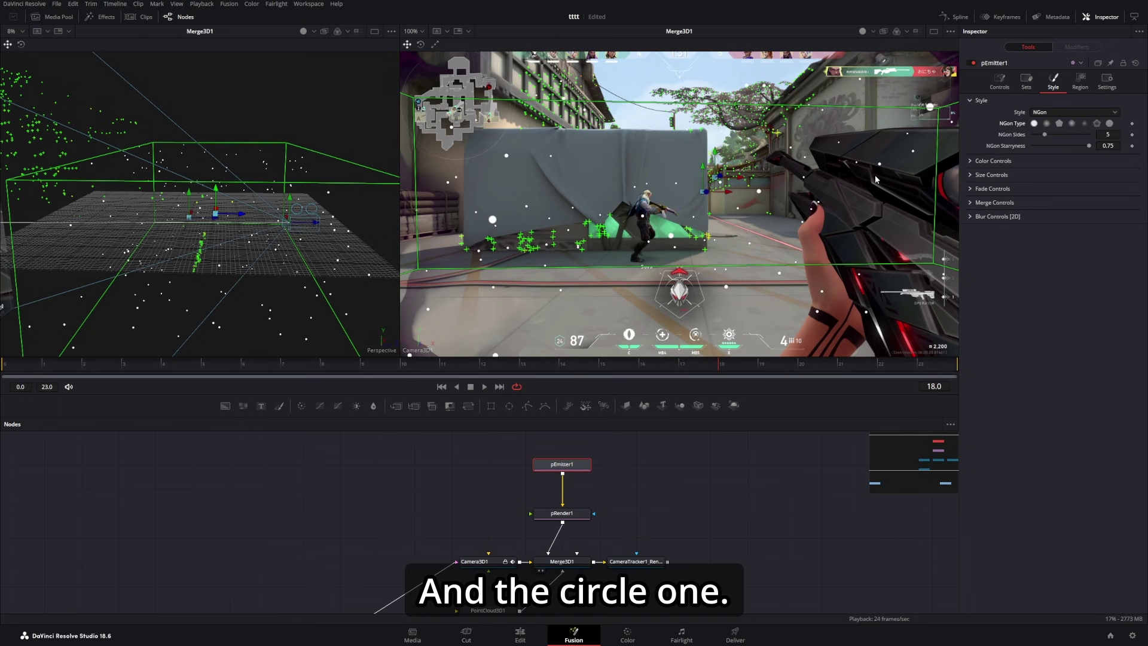
key(space)
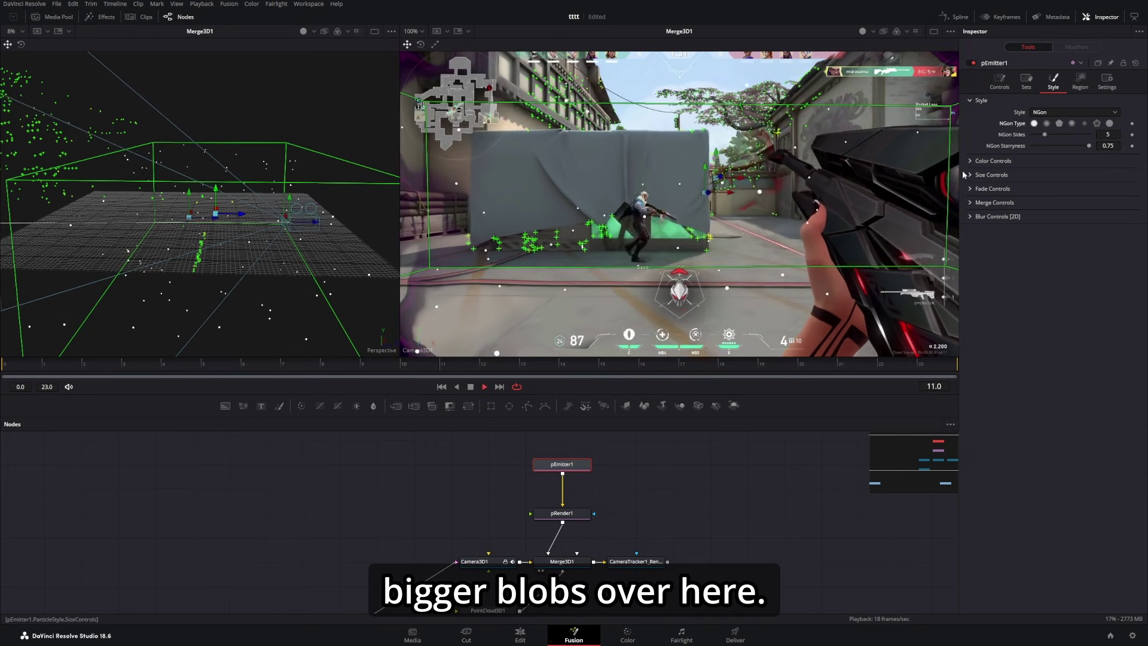
key(space)
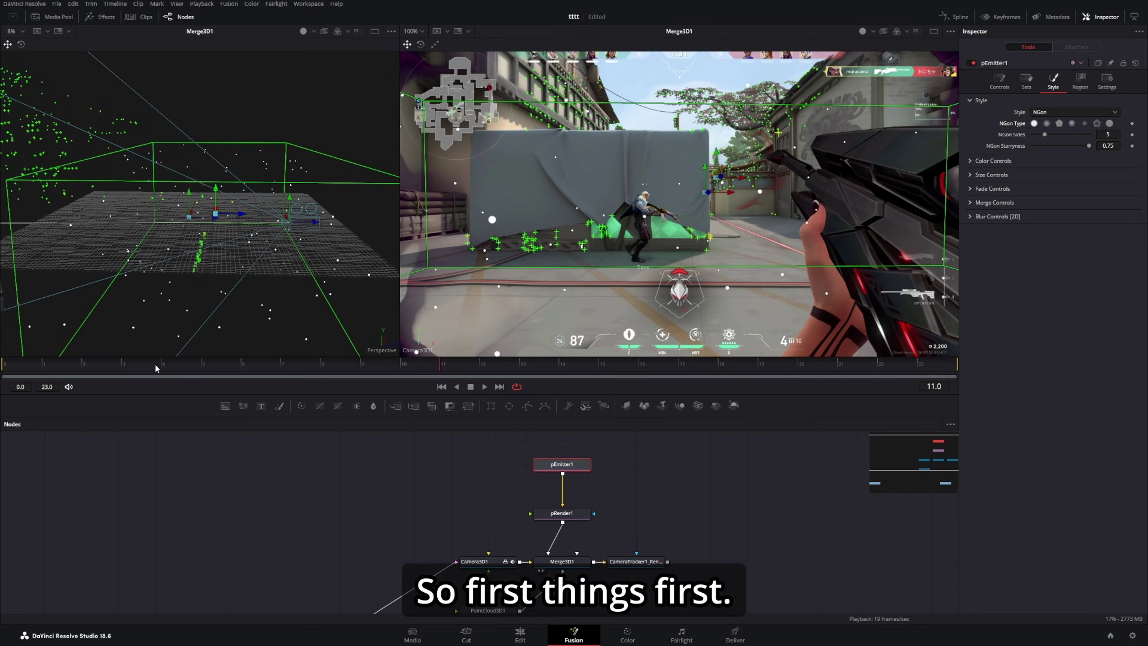
click(21, 367)
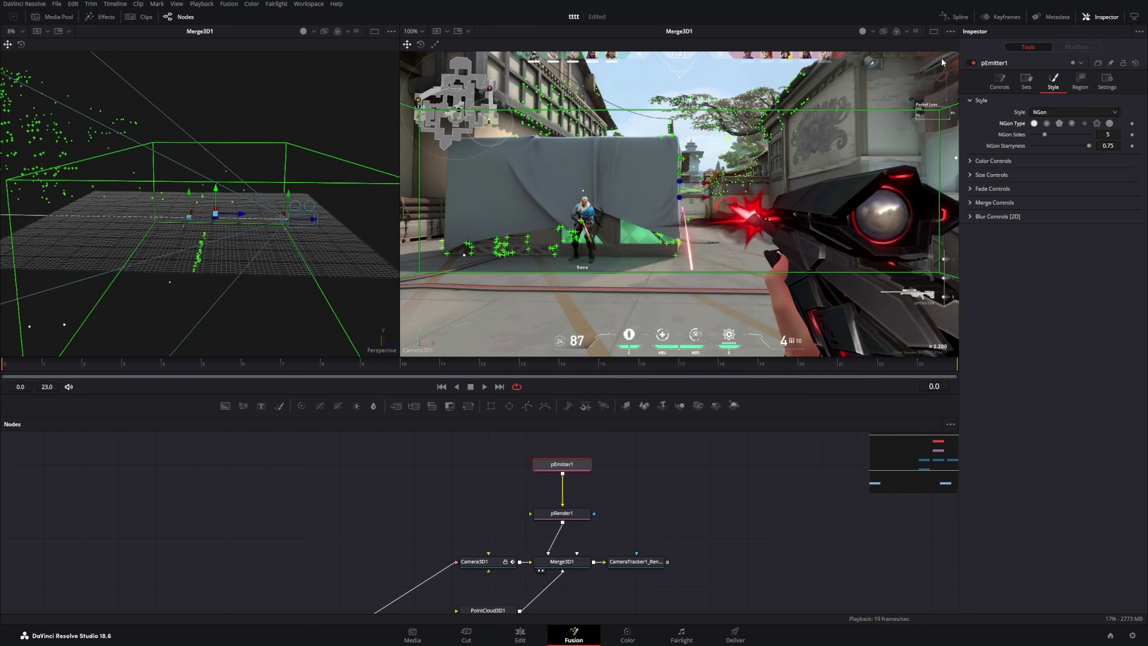
Keyframe pEmitter1's particle Number at 100 on frame 0 and 0 on frame 1.
click(1003, 90)
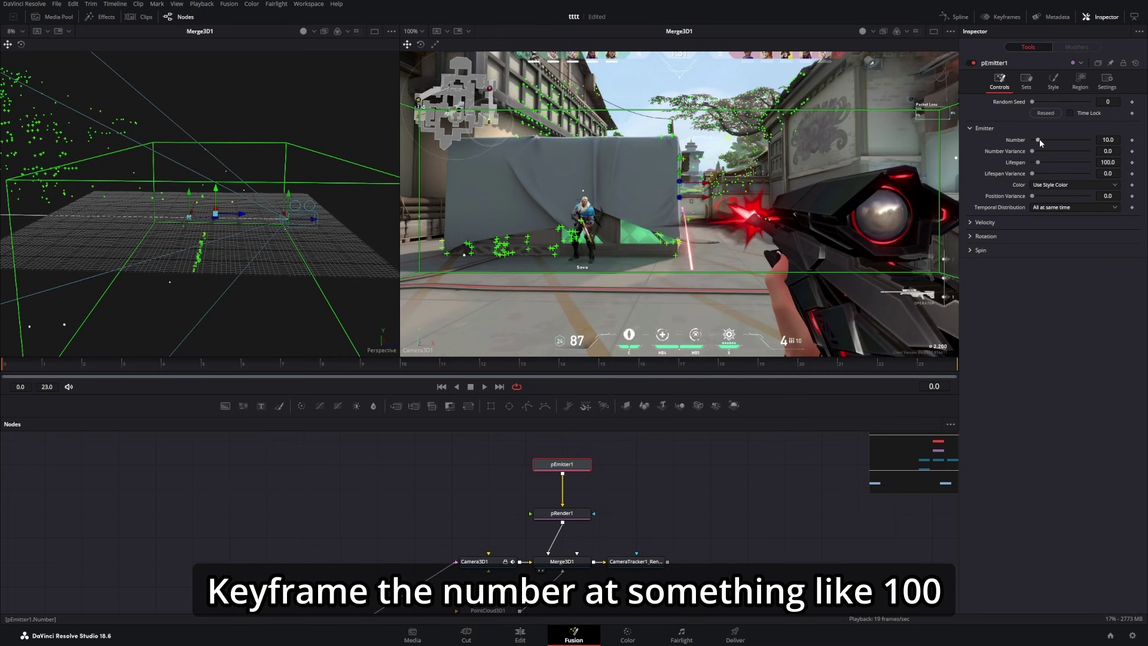
drag(1039, 139, 1089, 140)
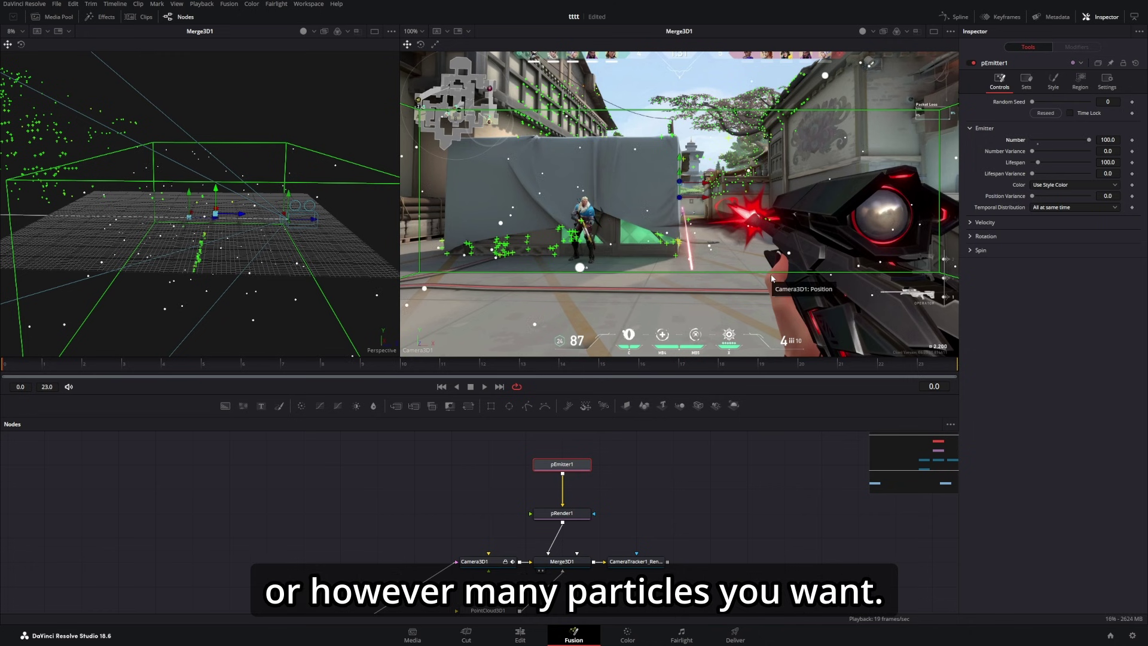
click(1132, 140)
click(42, 363)
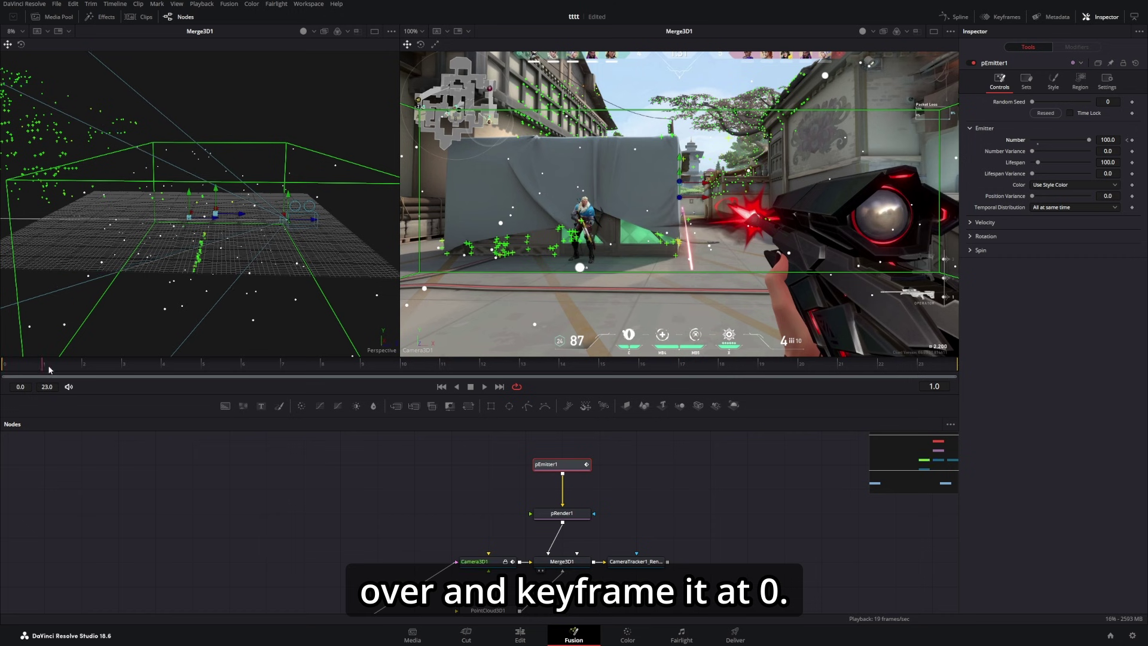
drag(1089, 140, 1031, 142)
Preview the particle burst, then set the particle Lifespan to 24.
key(space)
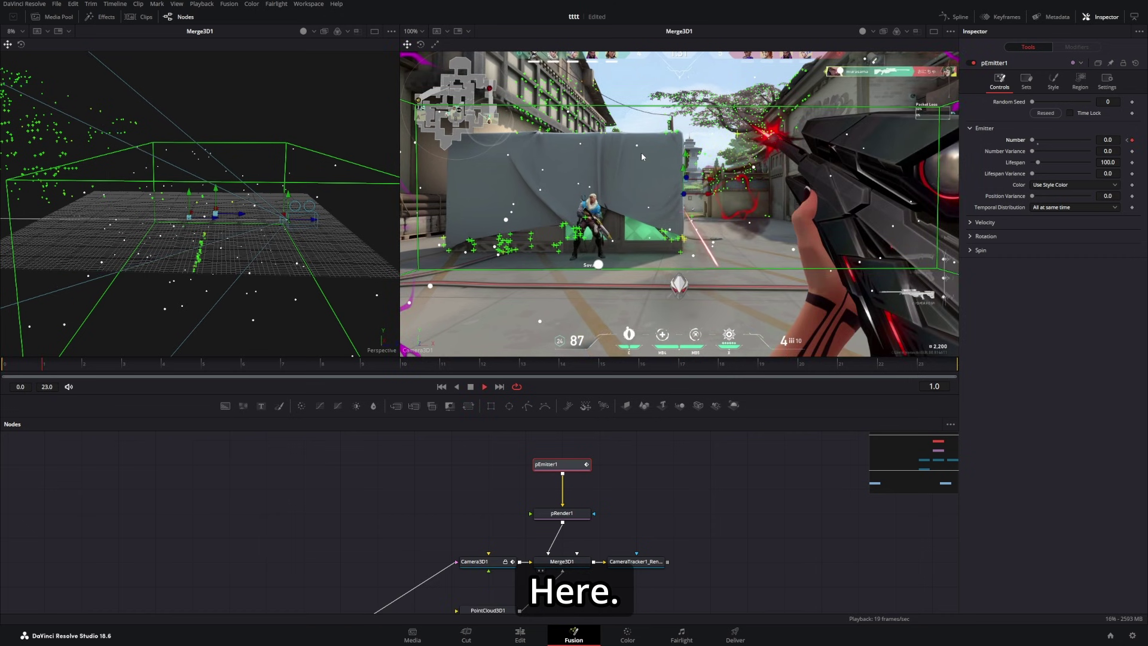
key(space)
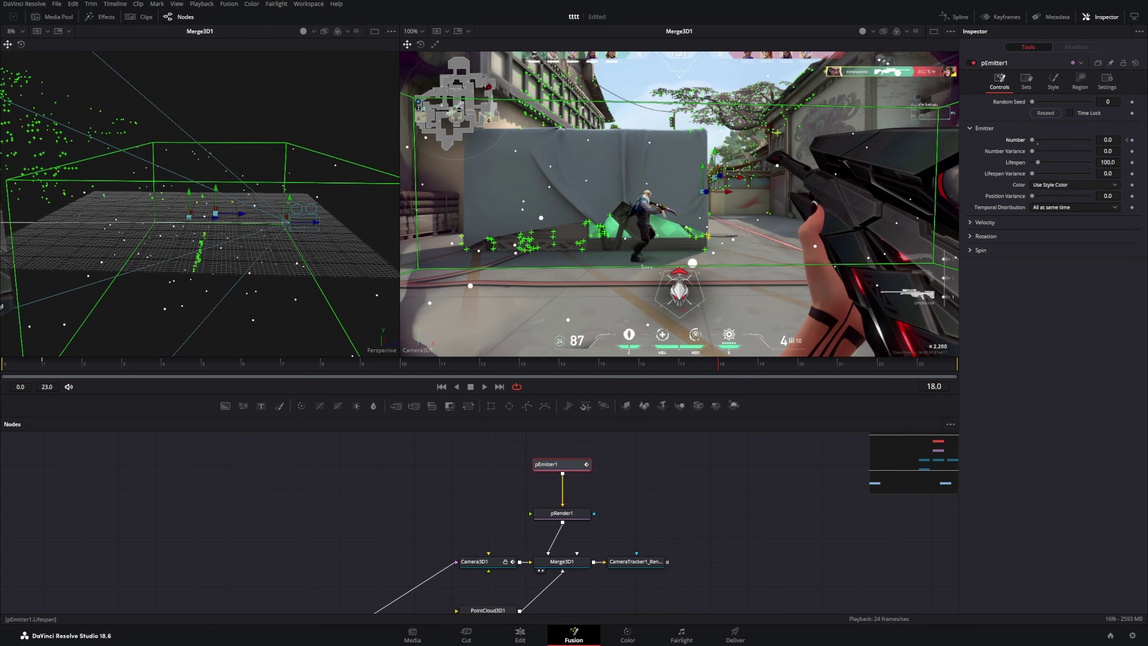
double_click(1108, 163)
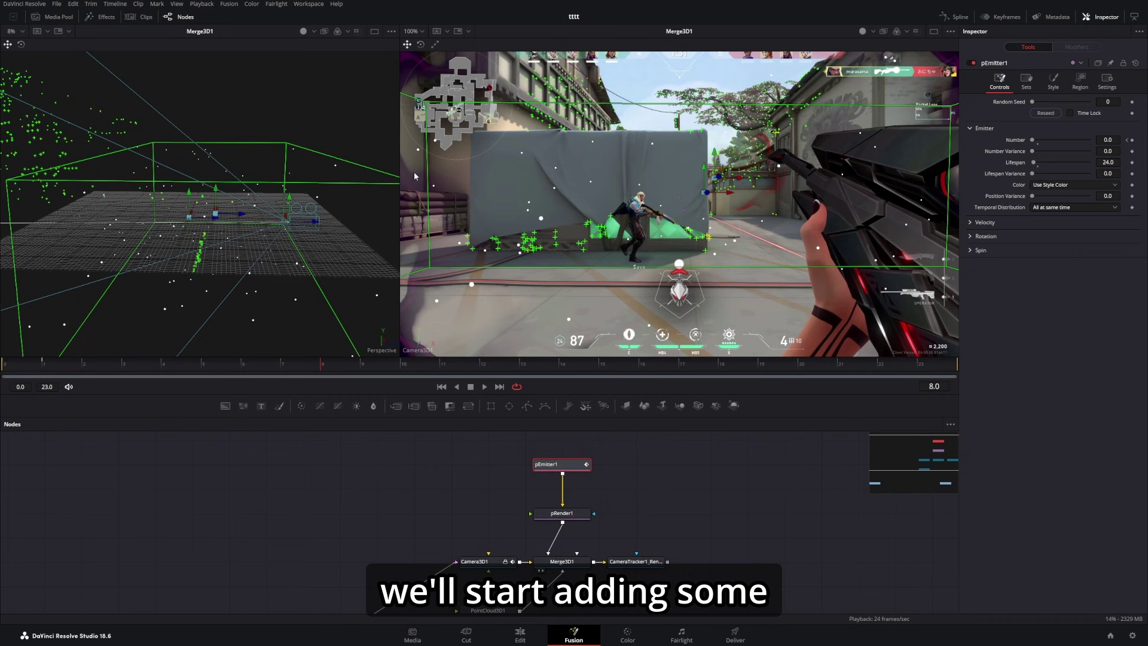
Set particle Velocity to 2.0 and try a Velocity Variance of 1.5, previewing playback.
click(972, 223)
drag(1033, 233, 1054, 233)
key(space)
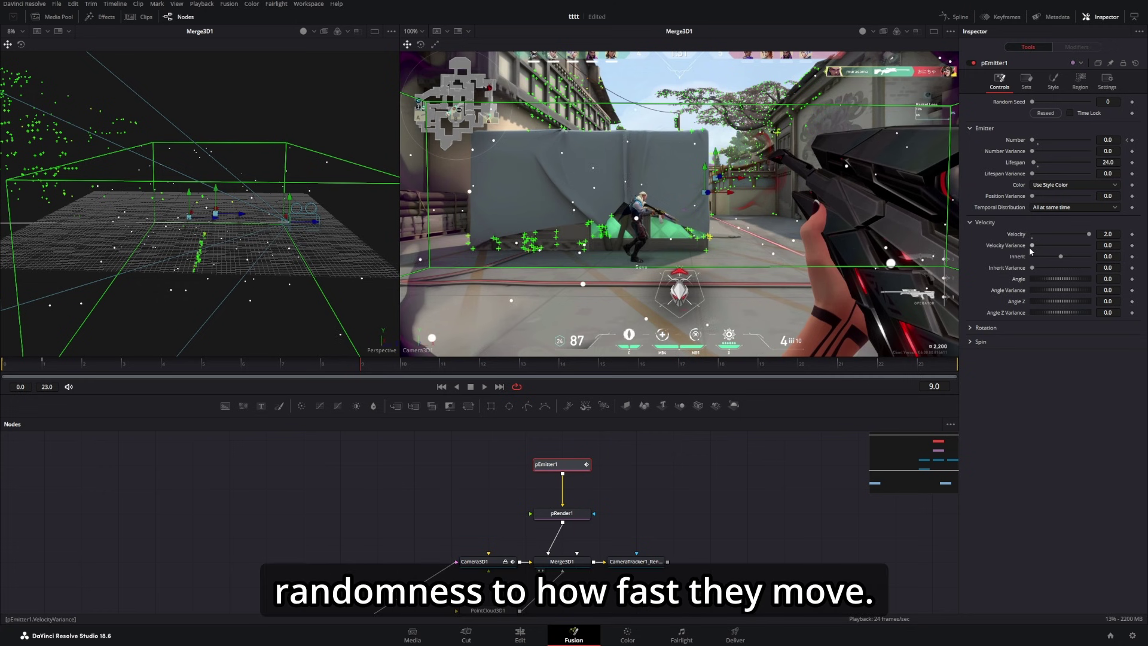
click(1107, 245)
text(1)
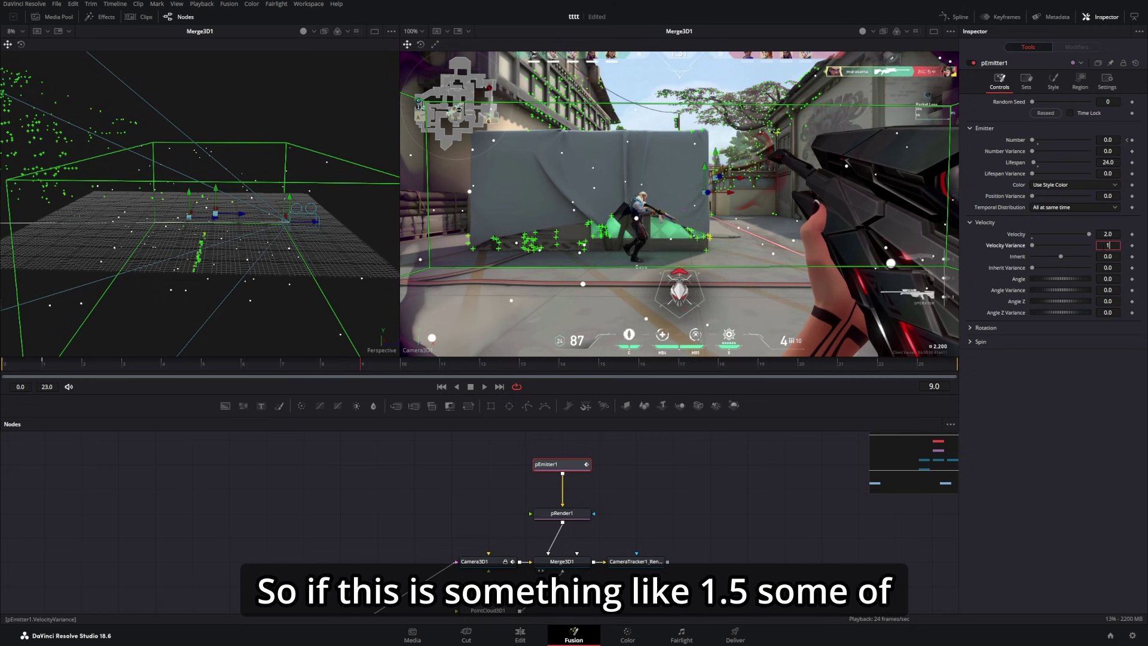
text(.5)
key(Return)
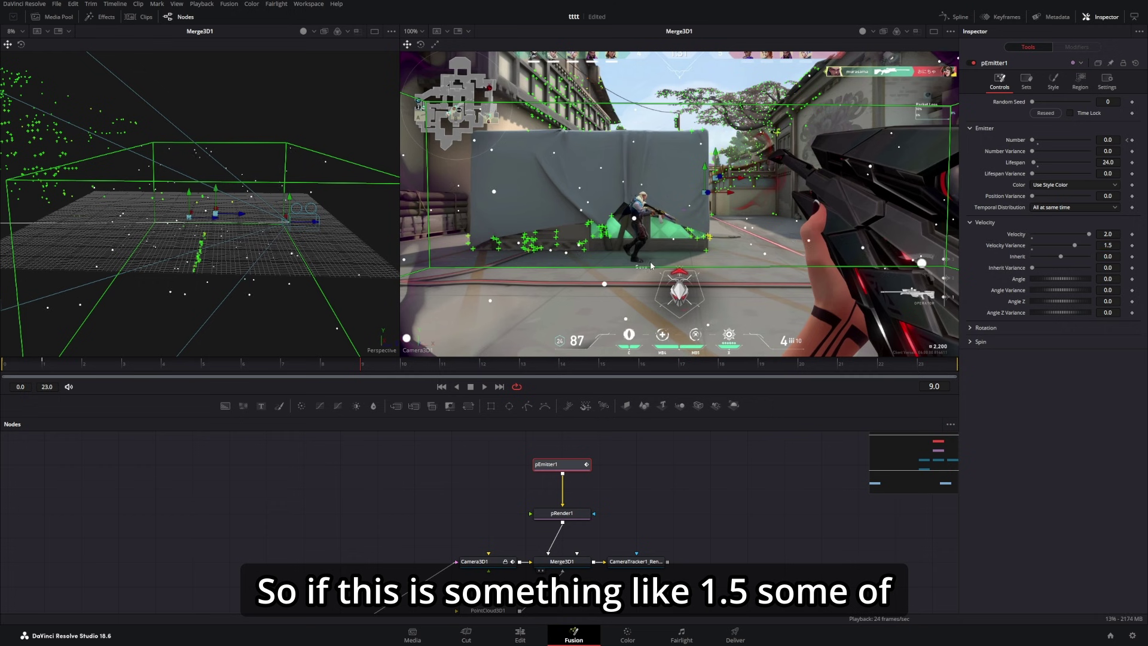
key(space)
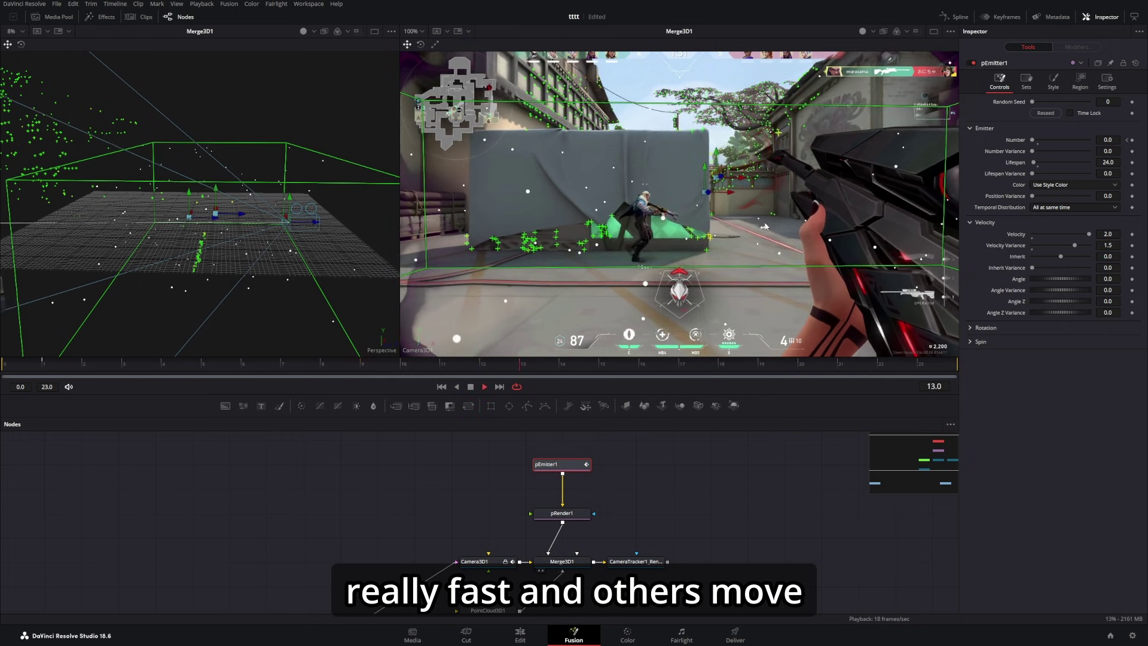
key(space)
Change Velocity Variance to its final 2.5 and play back to check the mixed speeds.
double_click(1107, 245)
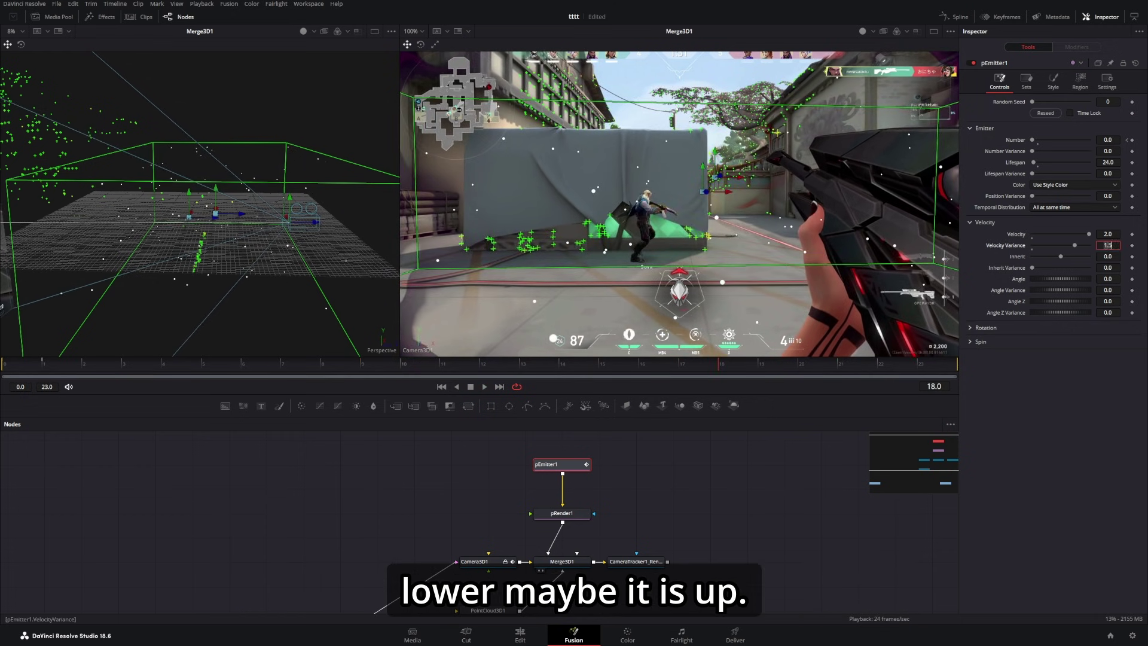
text(3)
key(Return)
key(space)
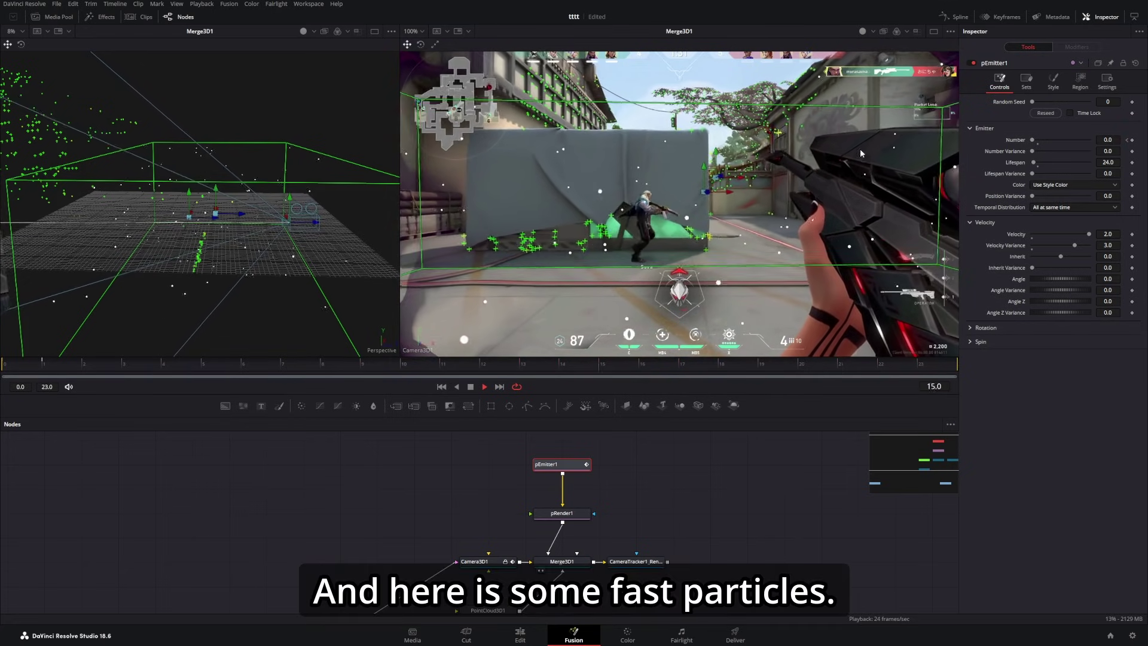
key(space)
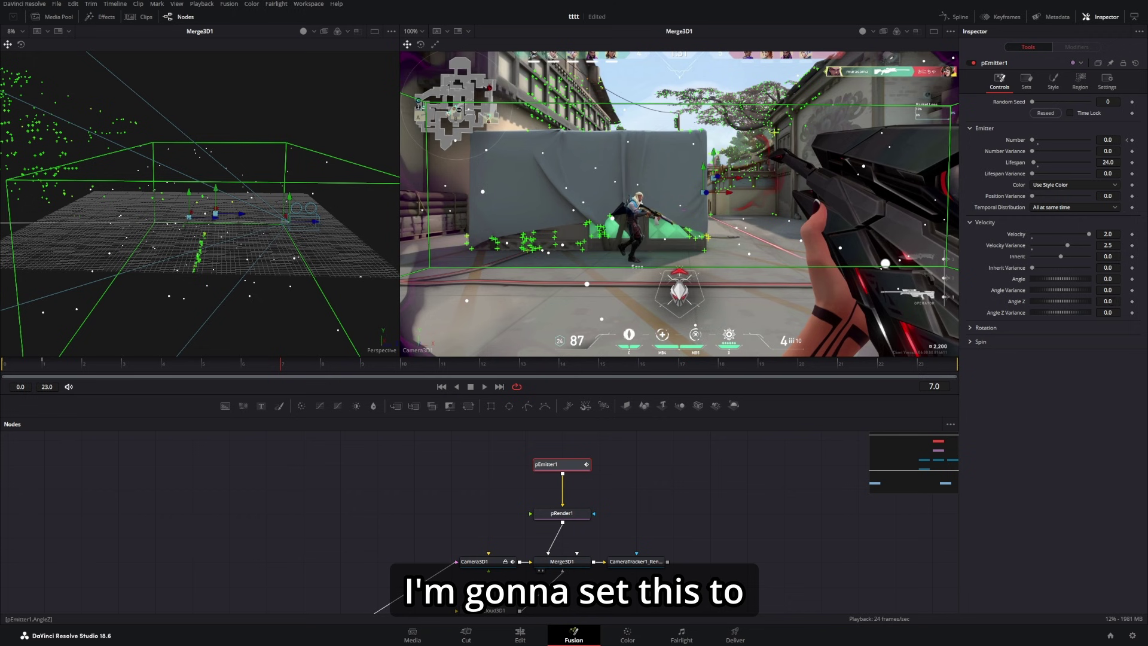
Set Angle Z to 90, Angle Variance to 29 and Angle Z Variance to 33.9, then preview.
double_click(1108, 301)
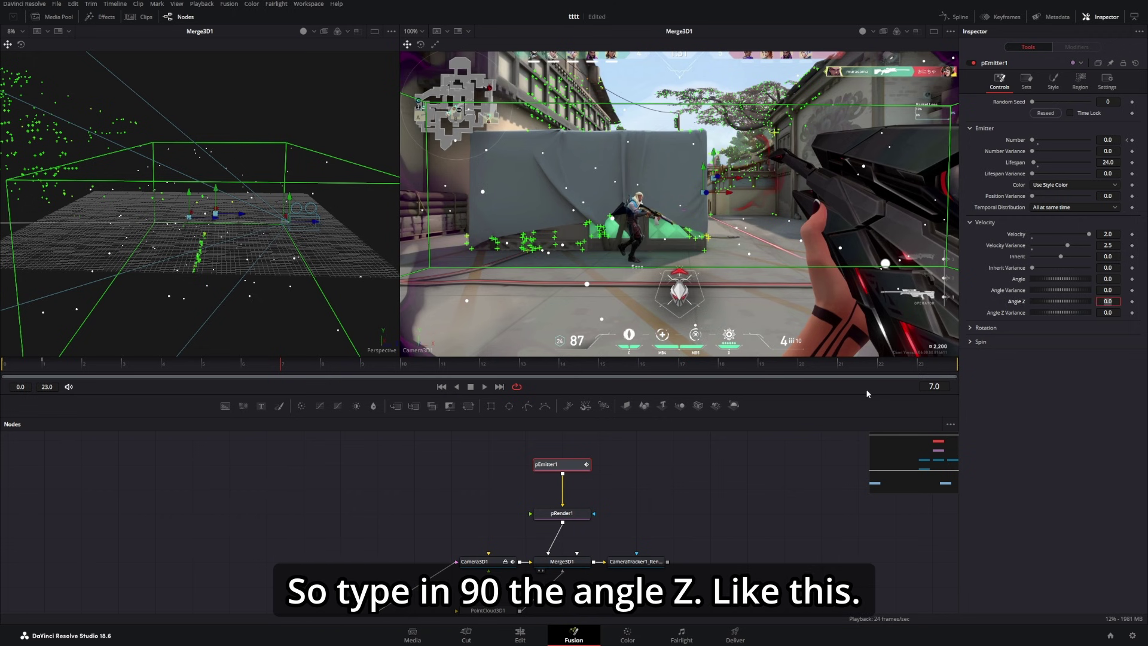
text(90)
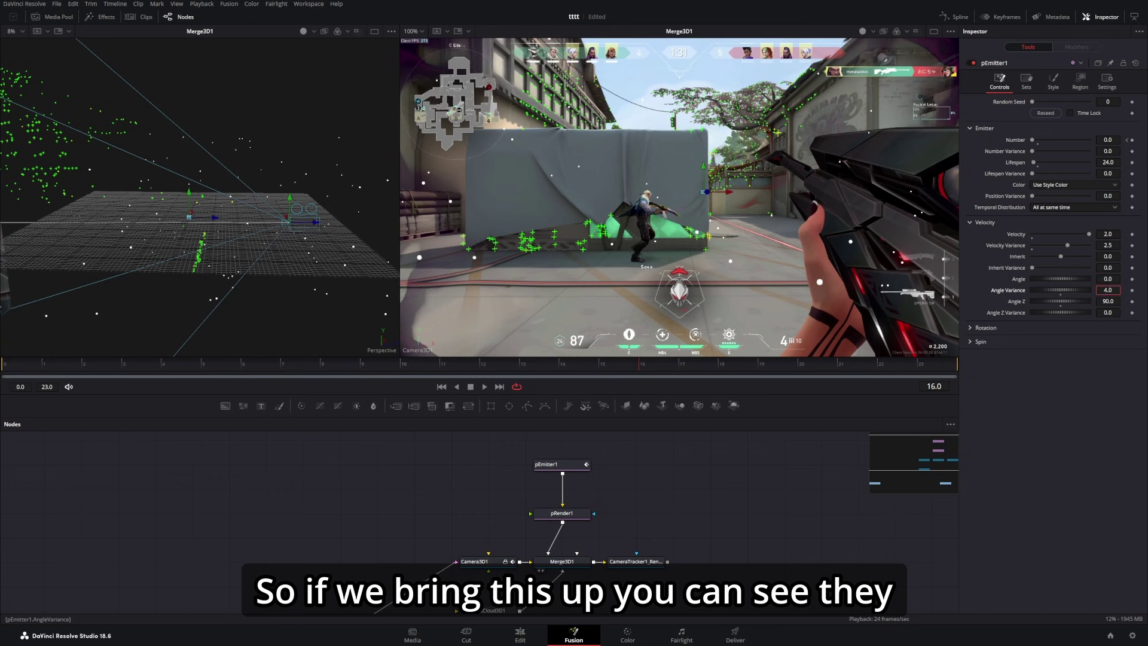
drag(1109, 290, 1115, 291)
drag(1008, 290, 1041, 290)
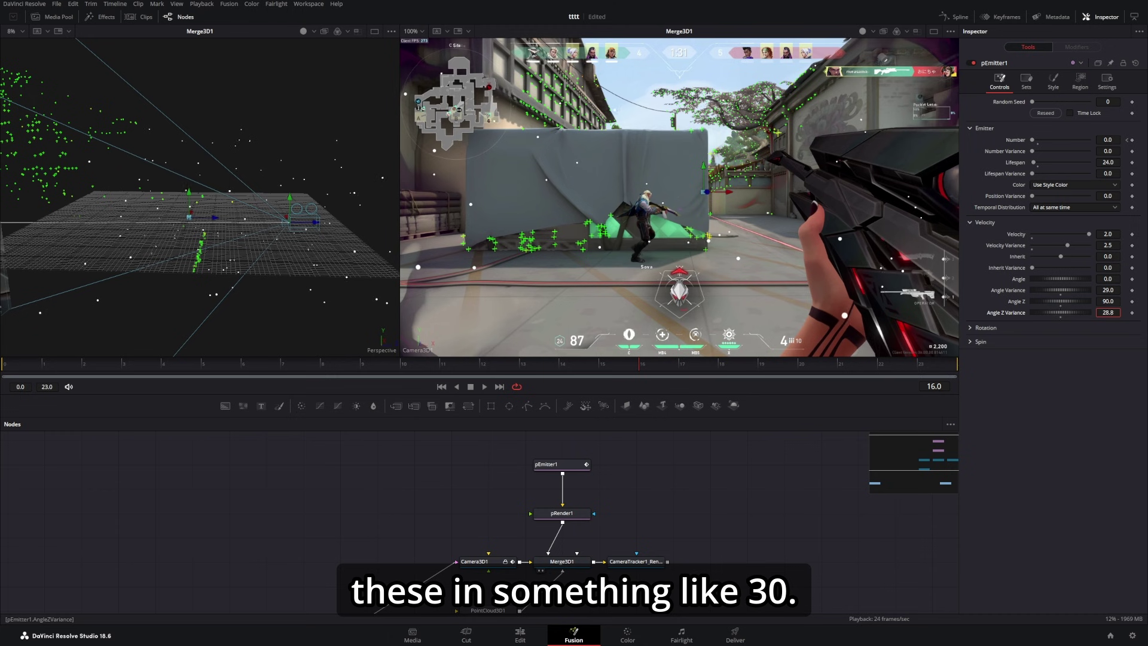
drag(1108, 313, 1115, 312)
key(space)
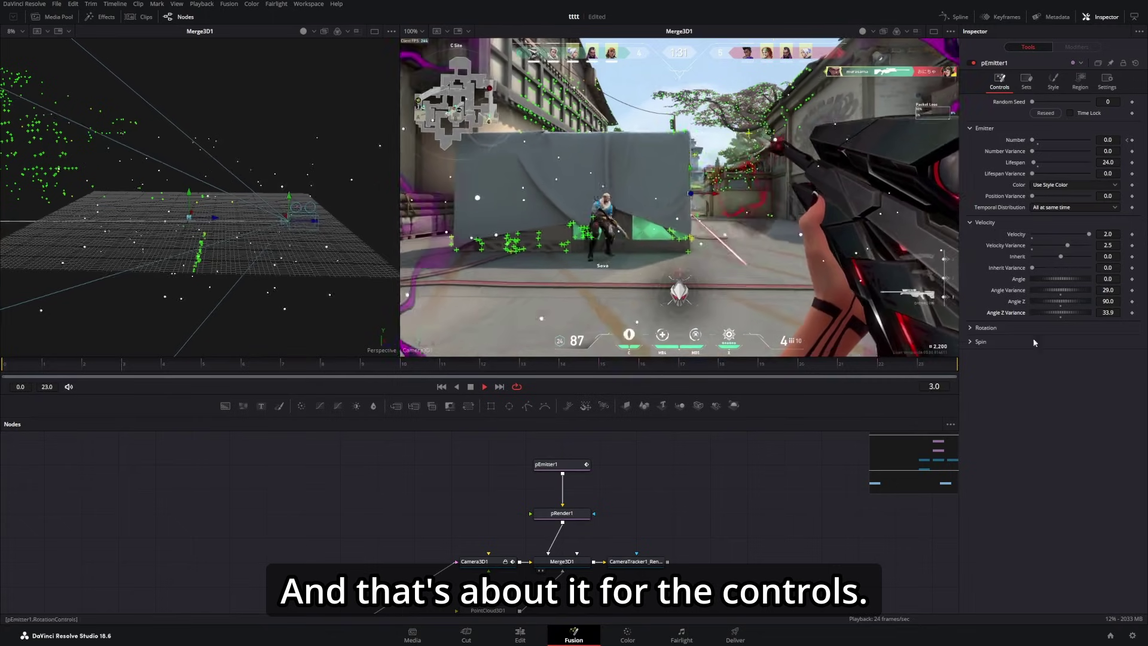
click(1054, 82)
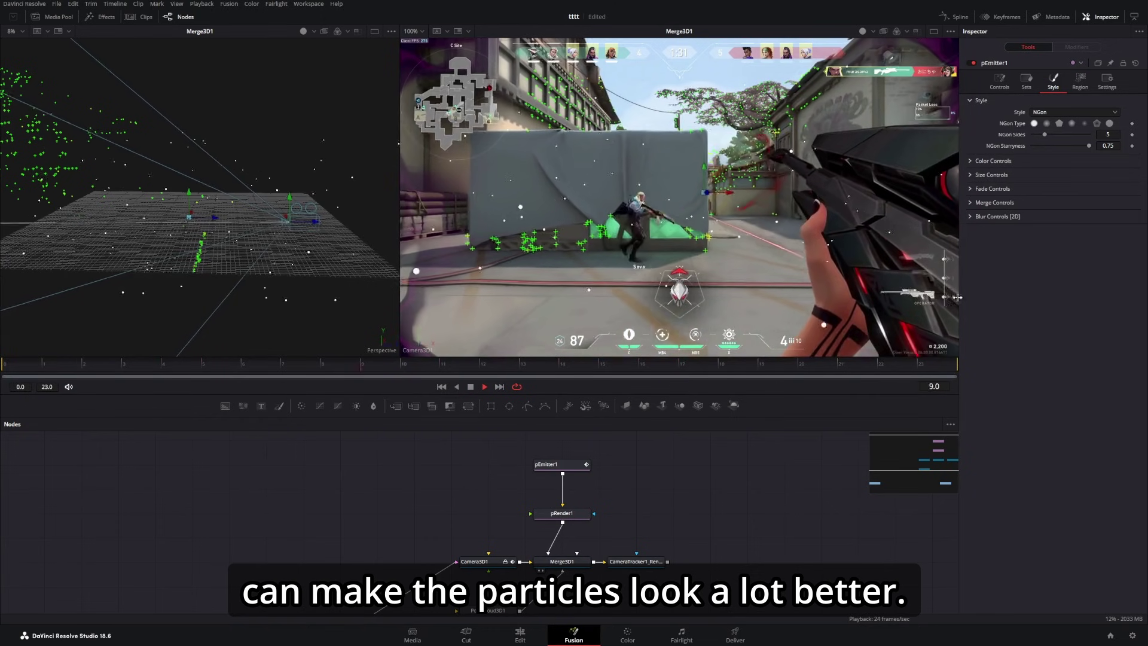
Show pEmitter1's Color Controls, try a purple hue, and keep the particle colour white.
key(space)
click(992, 161)
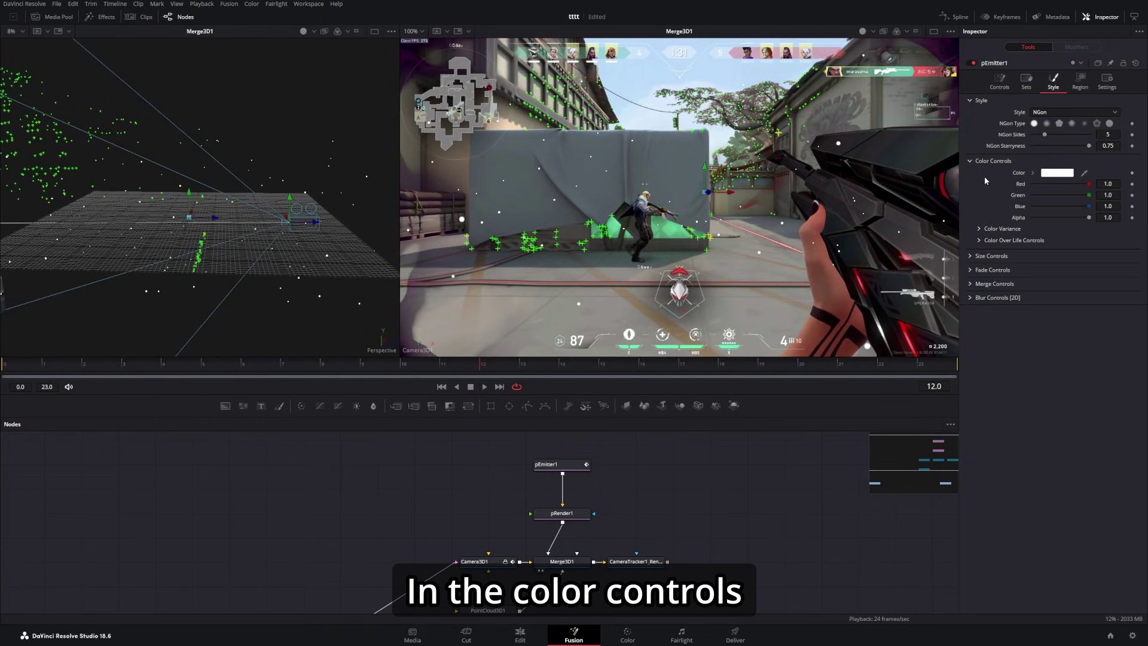
click(1059, 173)
drag(589, 280, 569, 333)
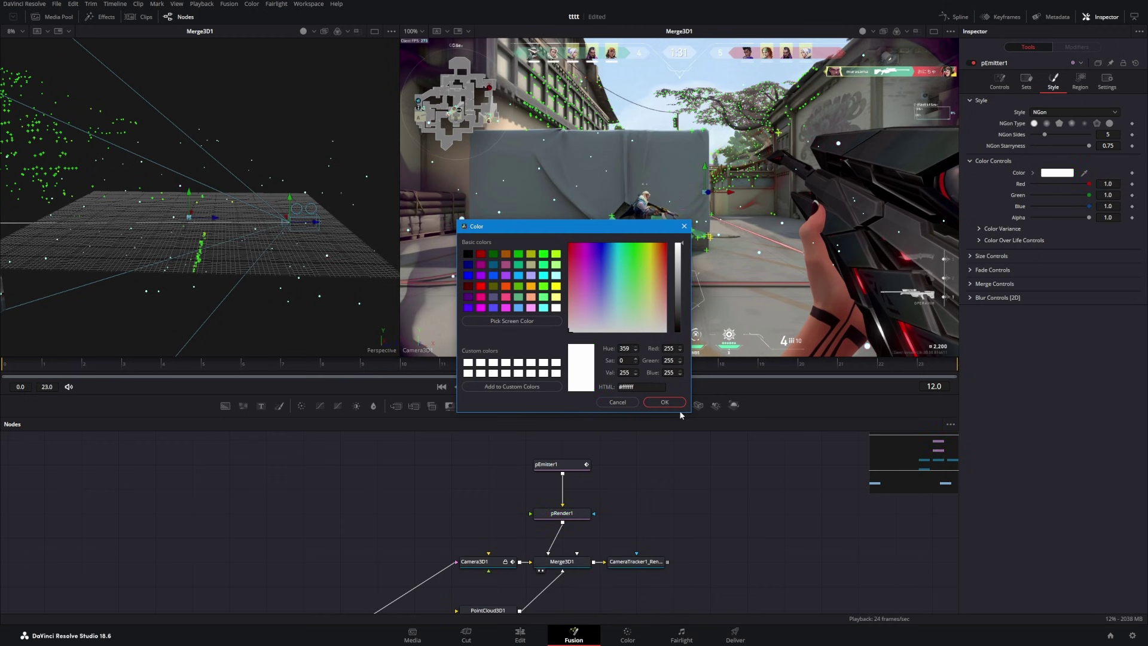
click(667, 403)
Try Red Variance at -1.0 in Color Variance, preview, then reset it to 0.
click(1002, 229)
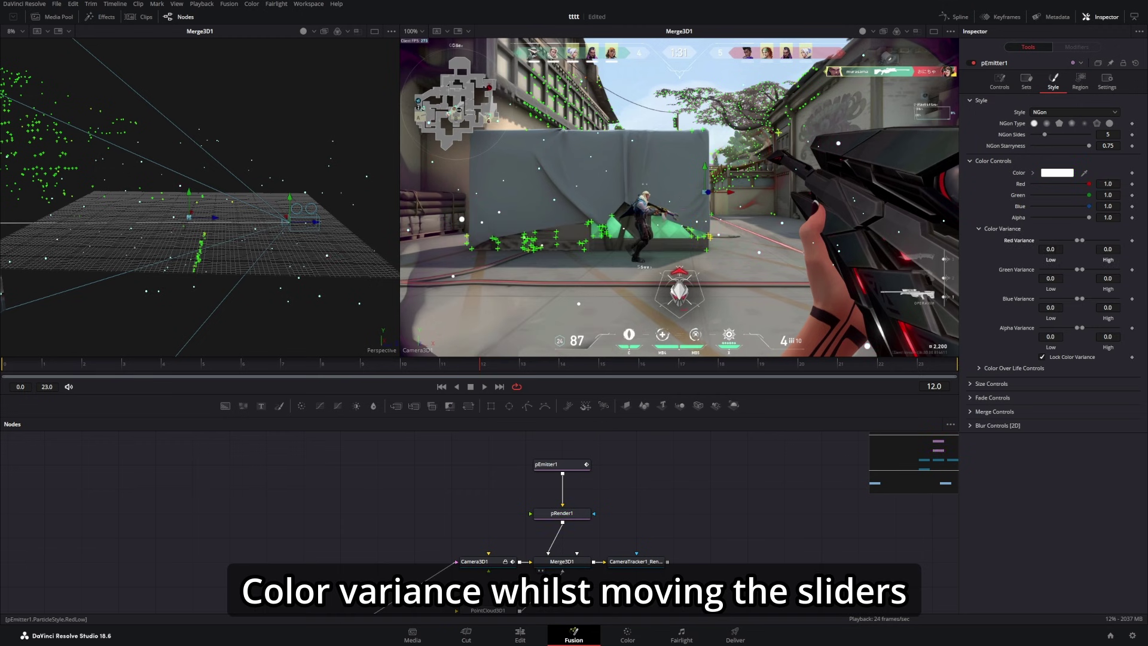
drag(1044, 240, 1041, 240)
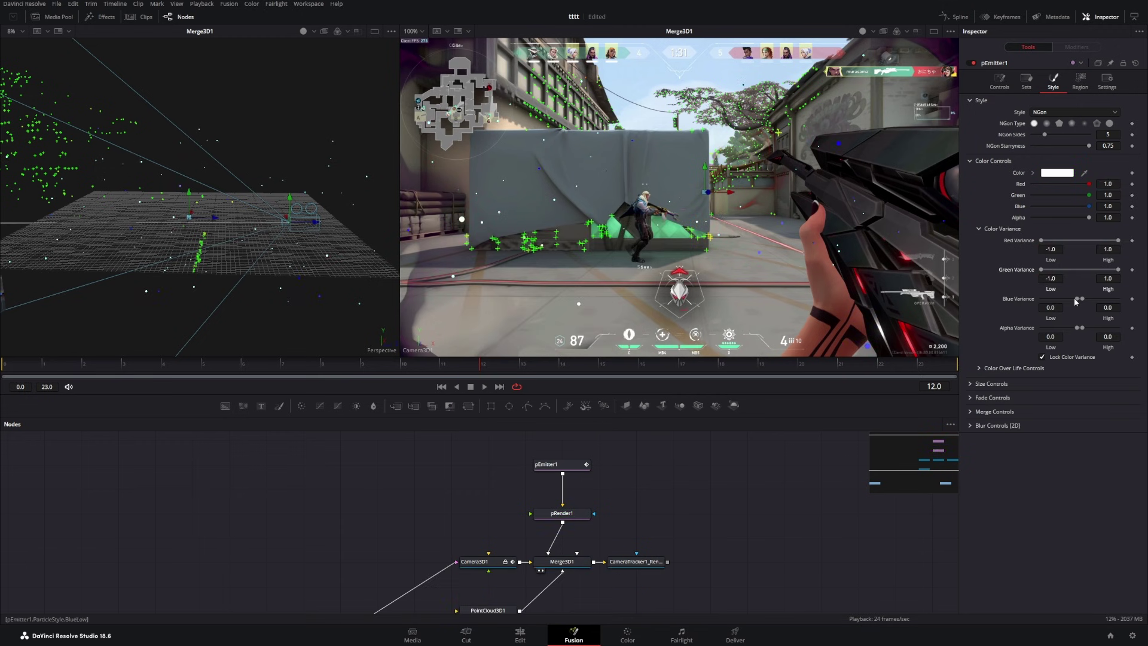
key(space)
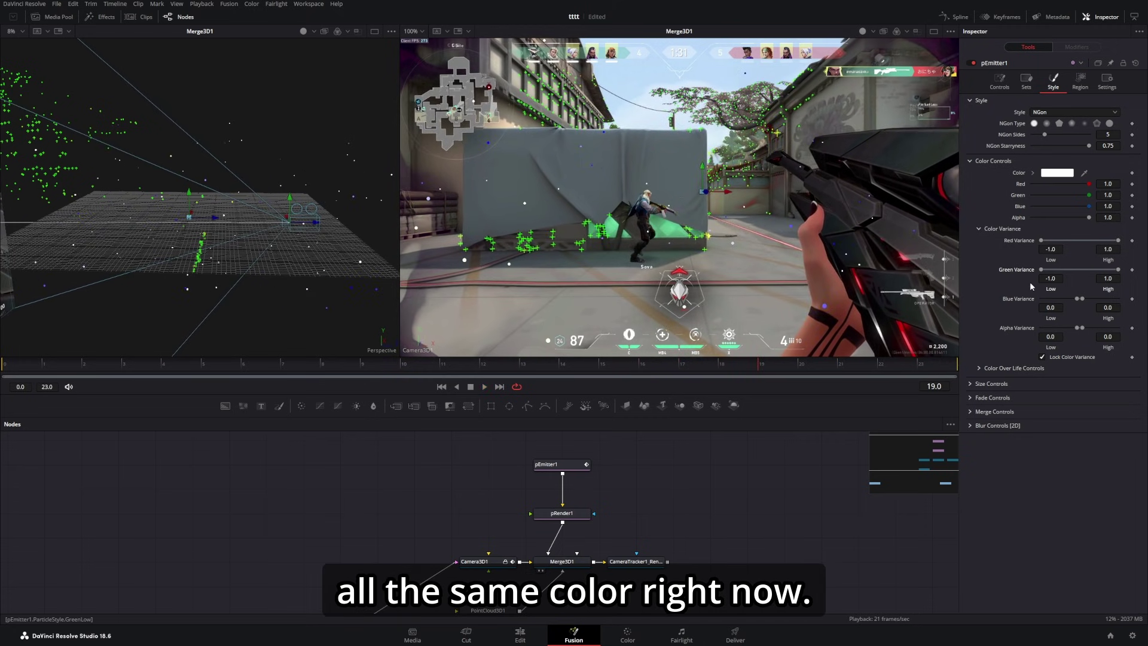
double_click(1018, 243)
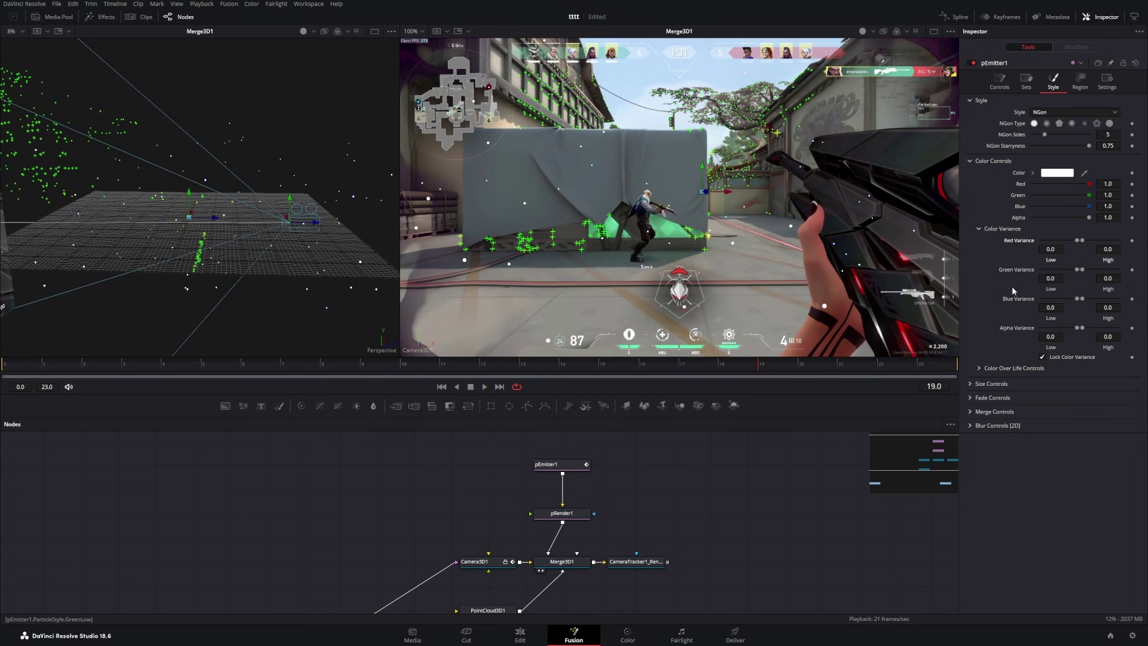
Set the Color Over Life end colour to purple-blue #7595ff and scrub the clip to preview.
click(979, 369)
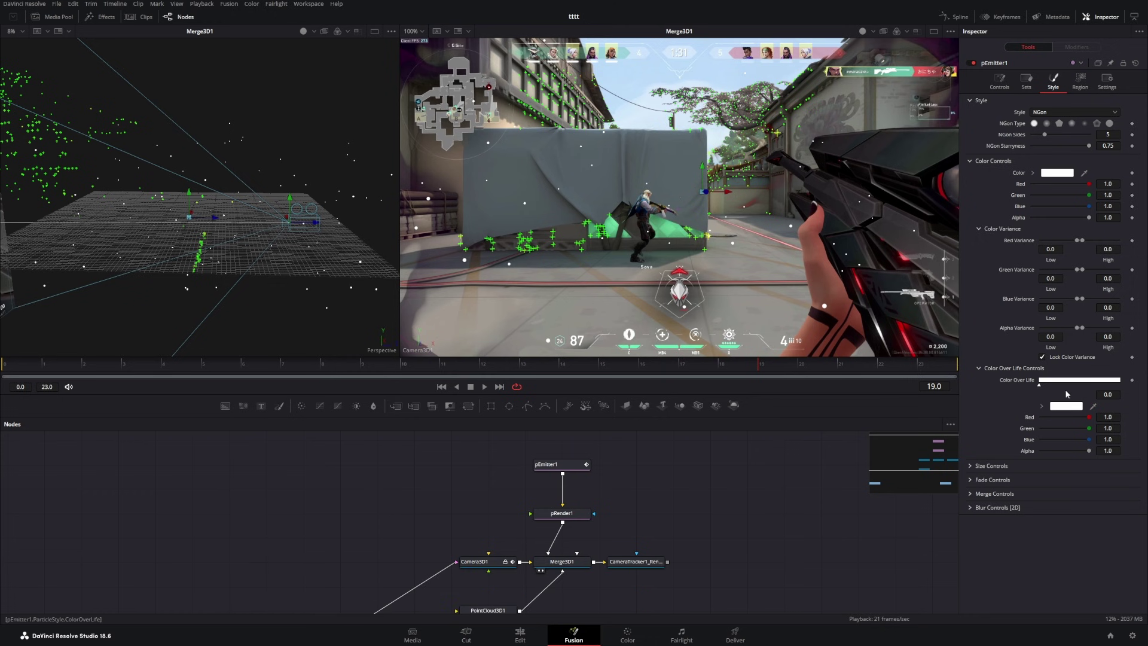
click(2, 375)
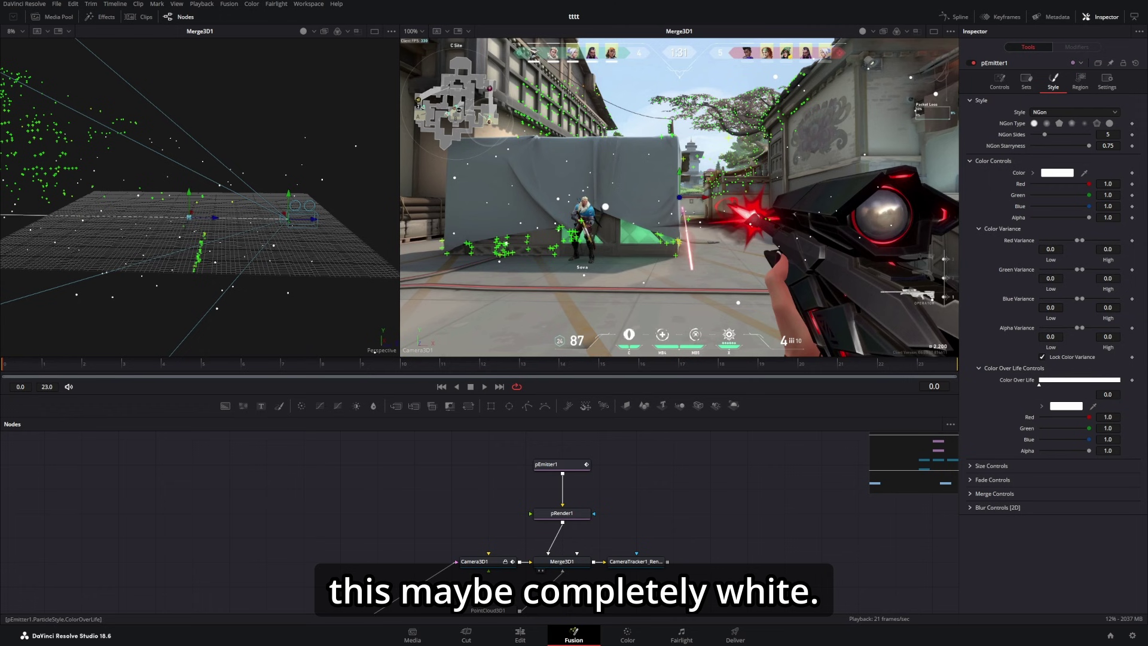
click(1056, 410)
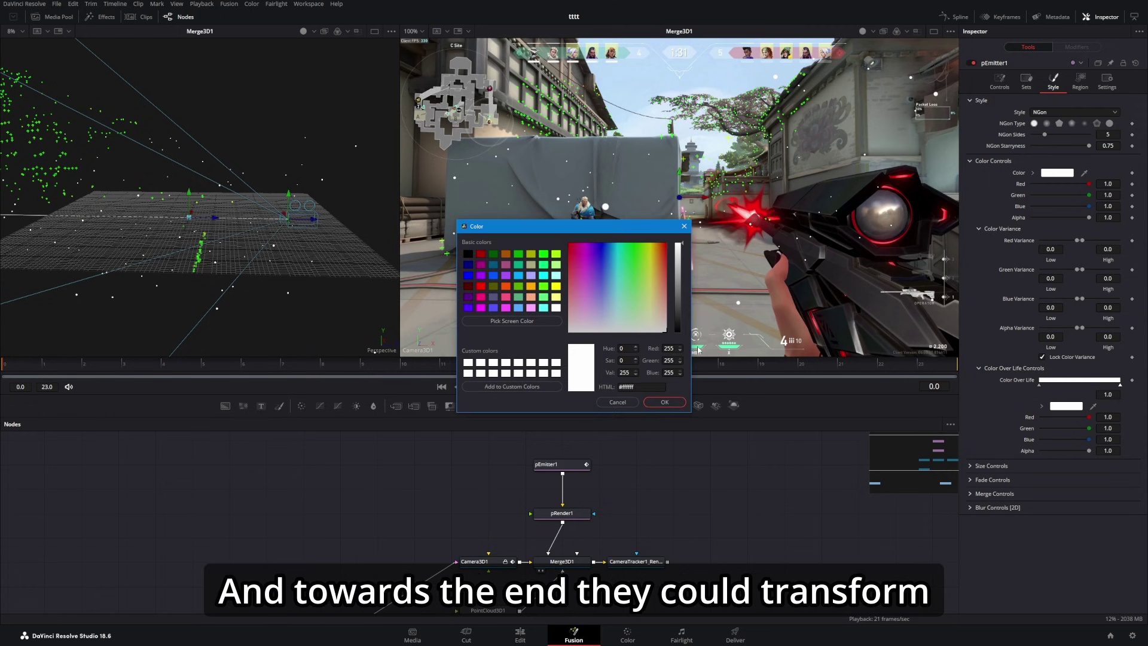
drag(593, 301, 604, 288)
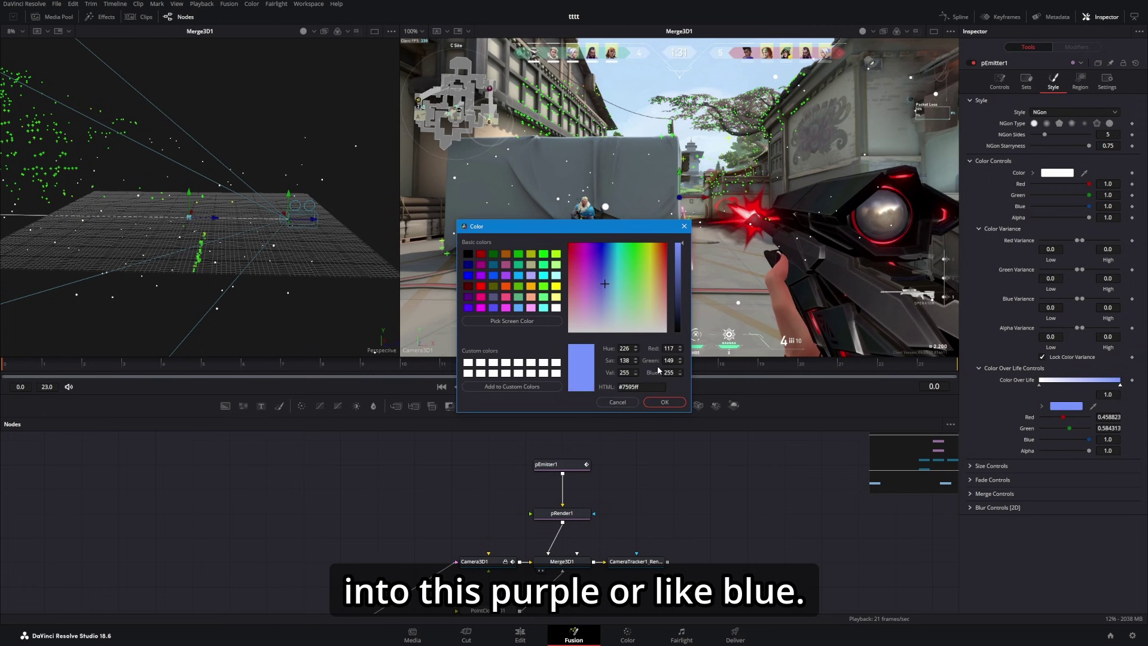
click(663, 403)
drag(32, 372, 778, 396)
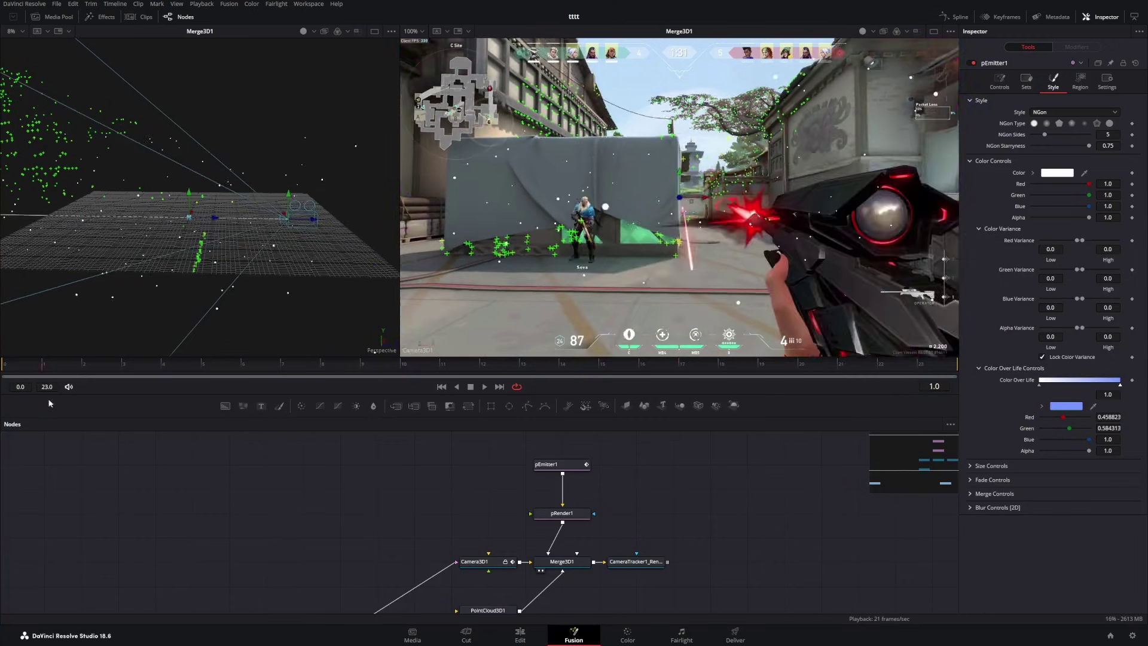
Reduce particle Size slightly, add Size Variance, and slope the Size Over Life curve downward.
click(995, 466)
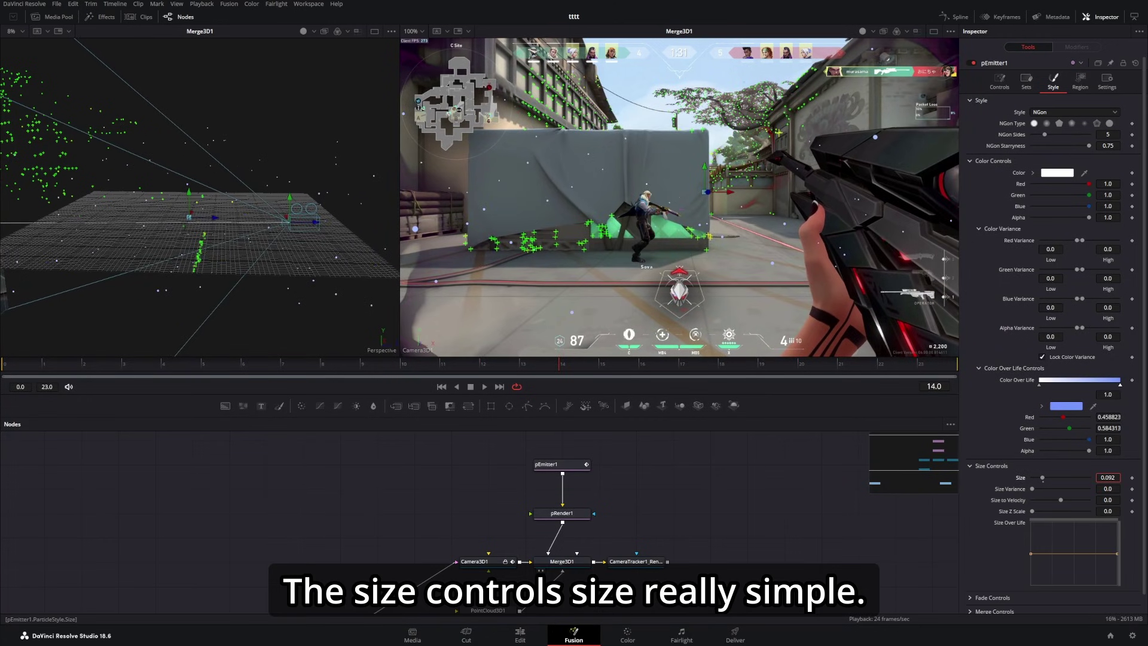
drag(1041, 478, 1039, 478)
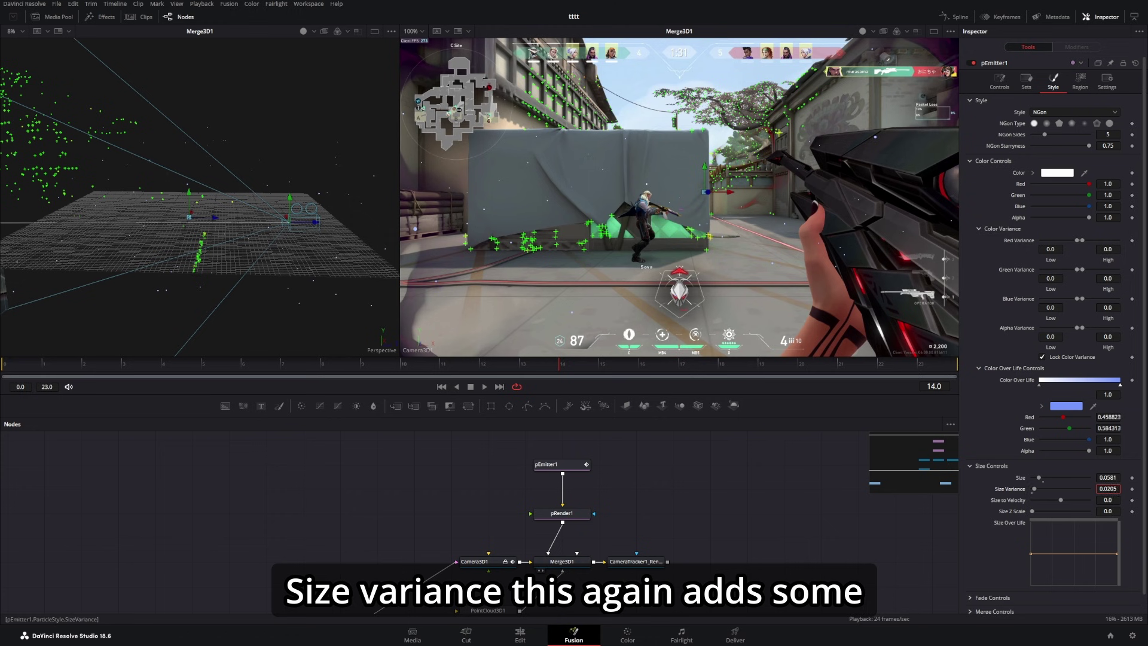
drag(1034, 489, 1035, 488)
scroll(1110, 530, down, 1)
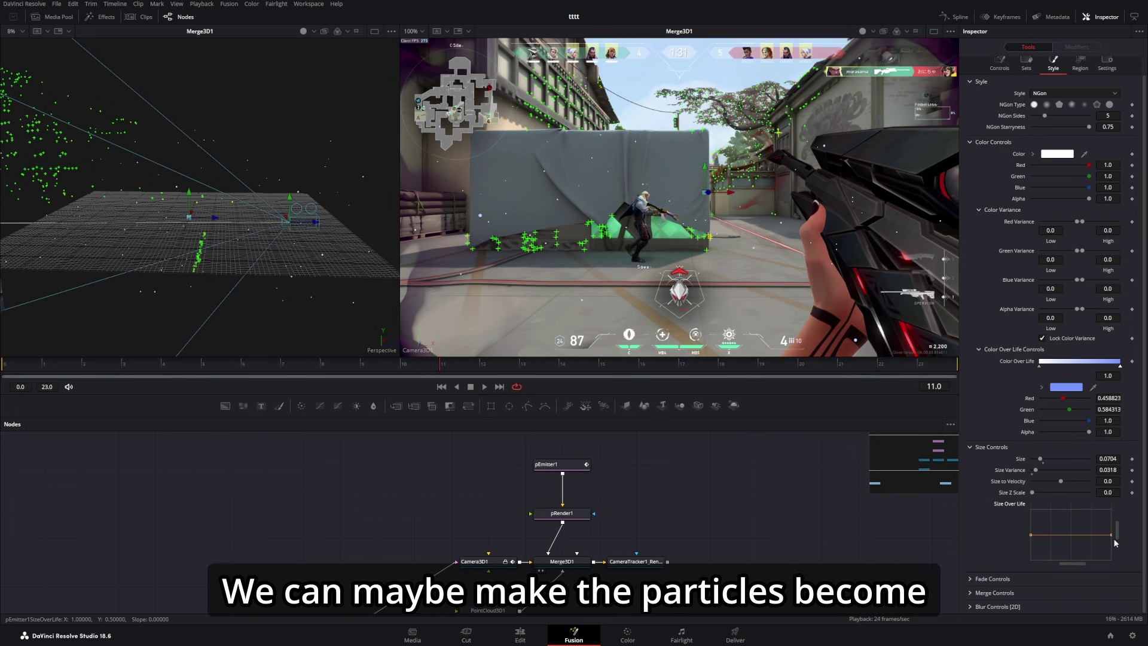
drag(1113, 535, 1113, 549)
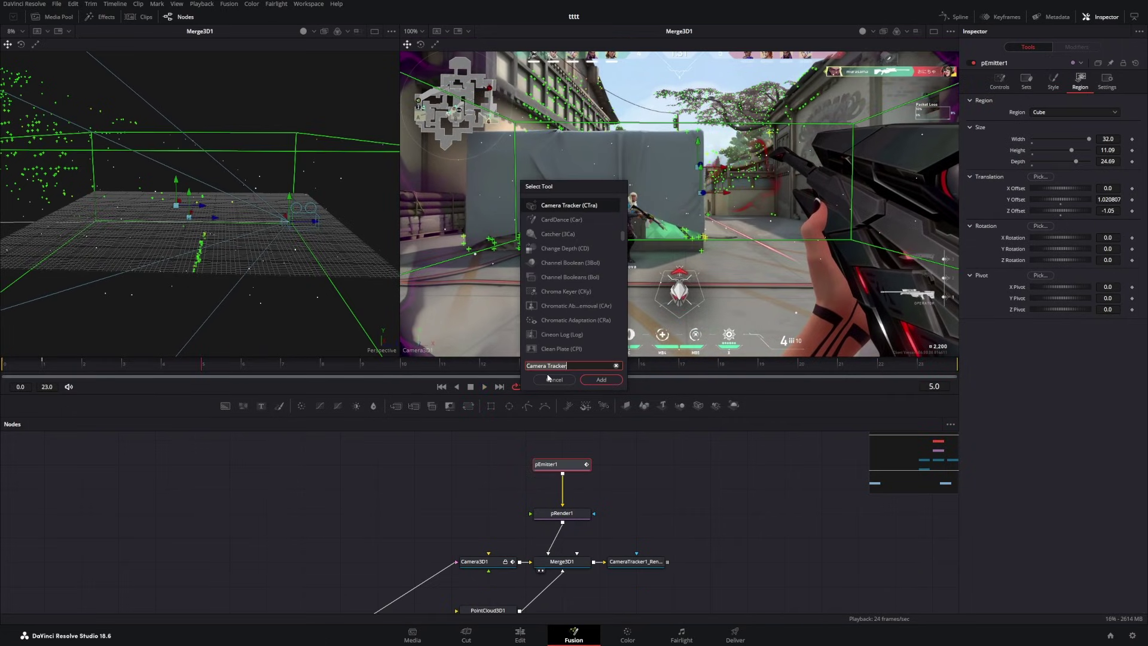
Insert a pTurbulence node after pEmitter1 using the 'ptu' tool search.
key(space)
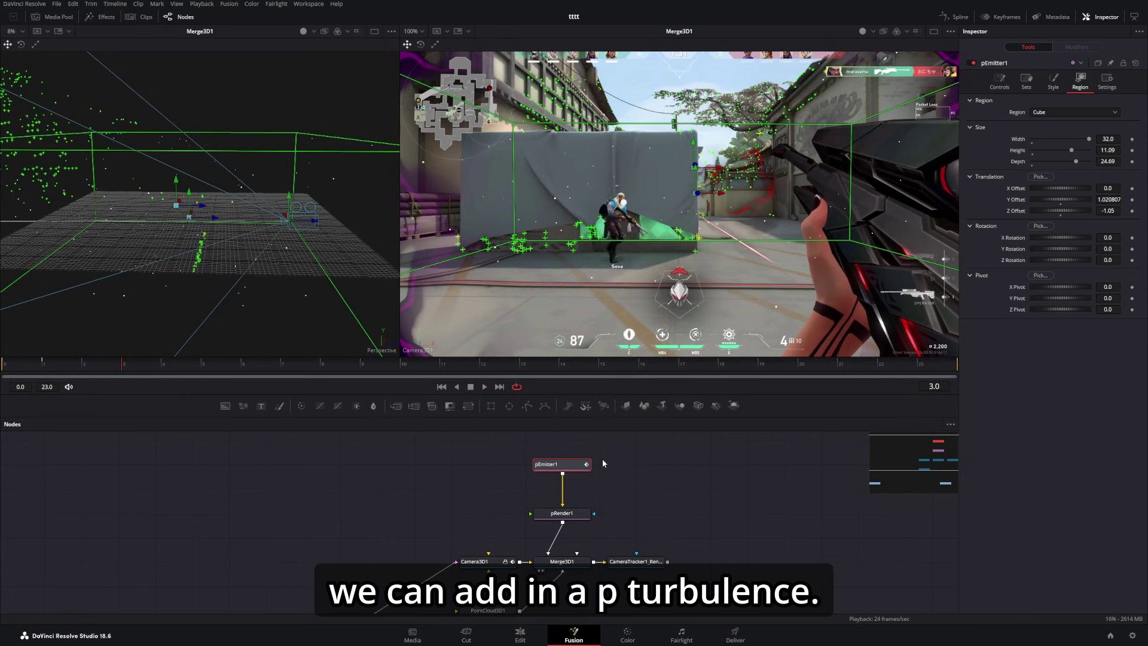
key(shift+space)
text(ptur)
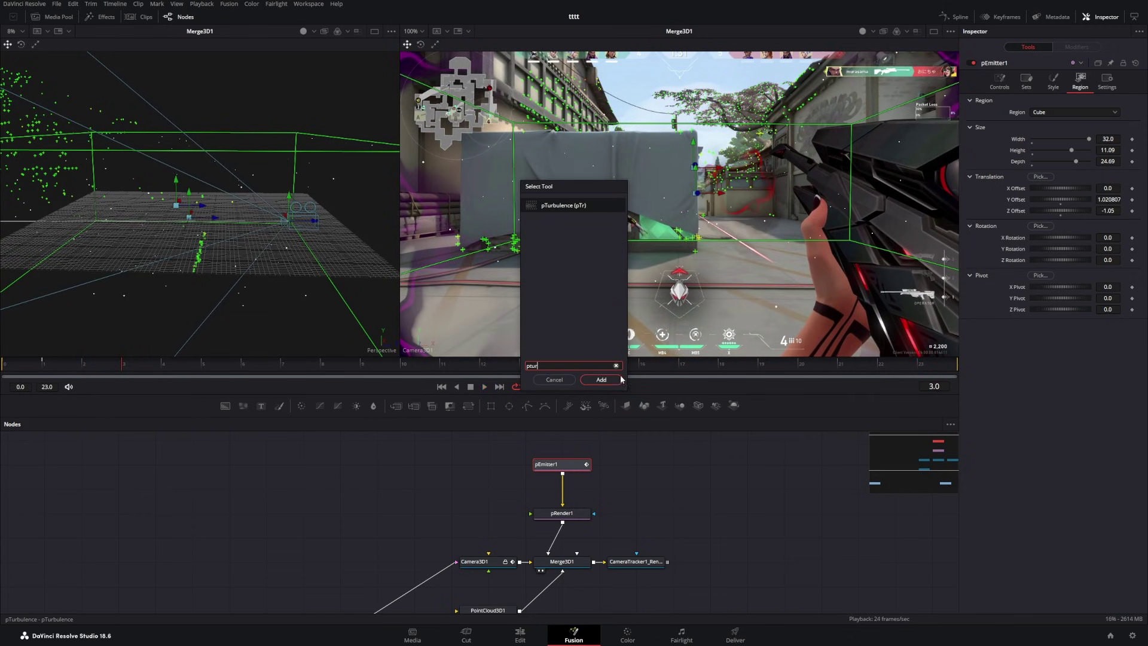
click(620, 378)
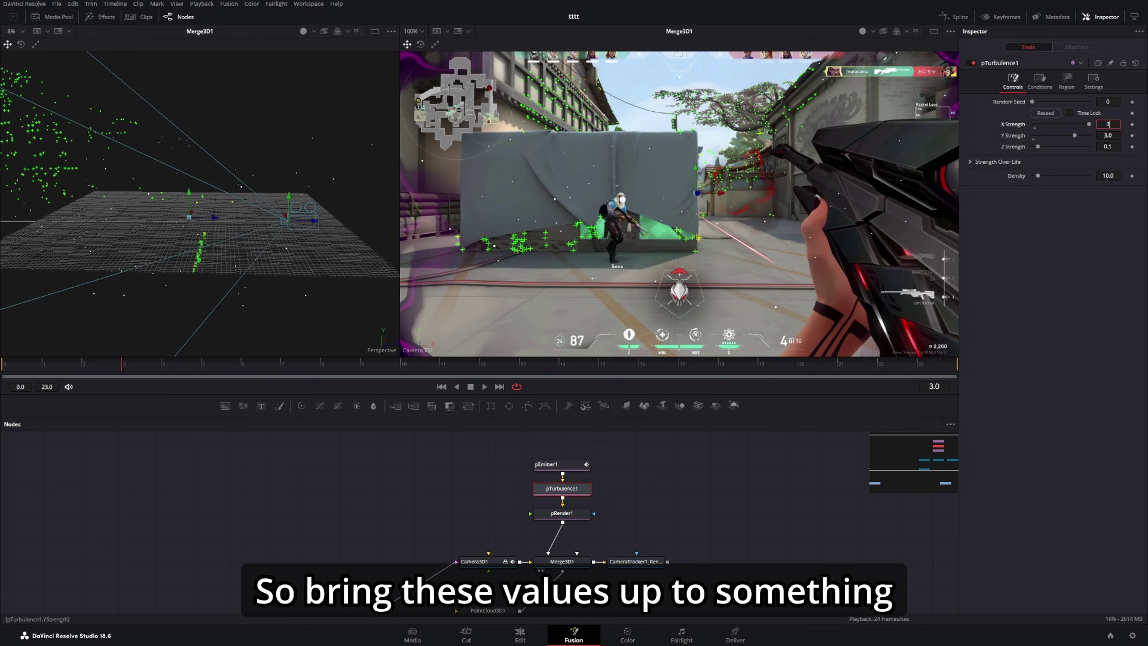
Set pTurbulence1's X/Y Strength to 3 and Density to 2, and add a FastNoise node.
key(Return)
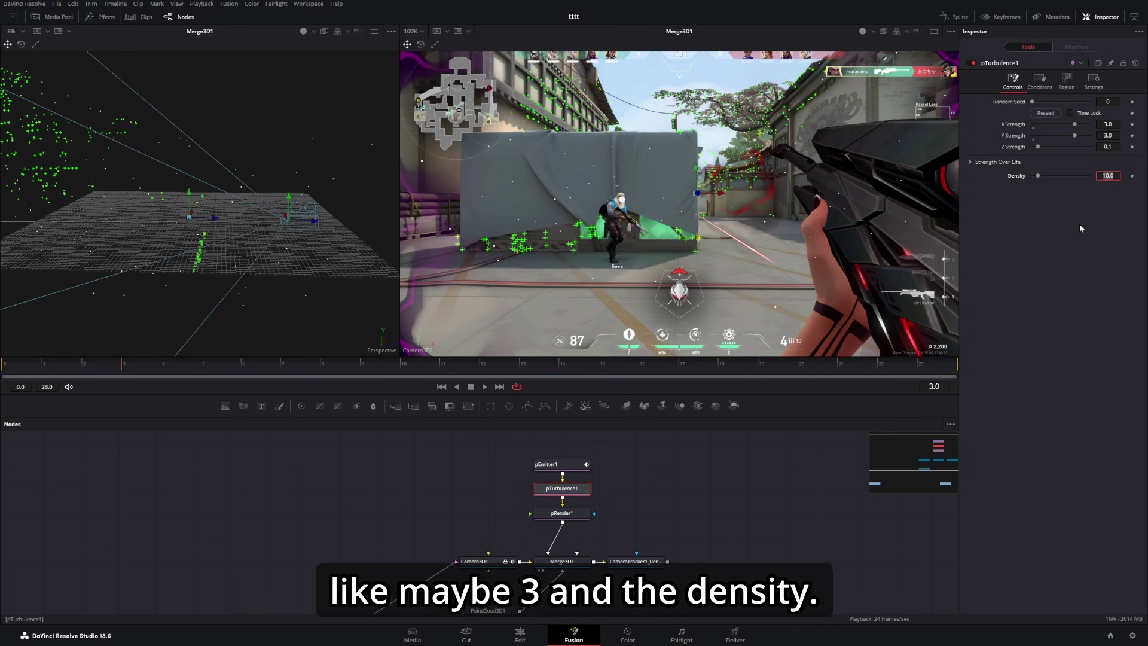
text(2)
key(Return)
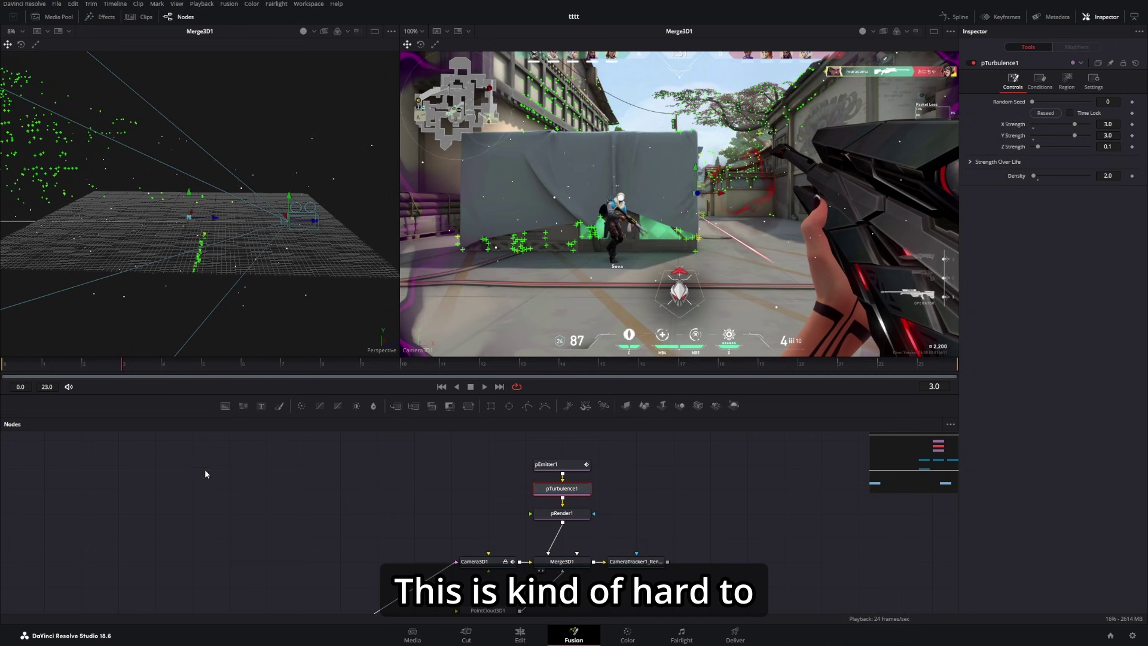
drag(237, 407, 749, 494)
View FastNoise1 in the left viewer and bring its Scale from 20 down to 1.89.
key(1)
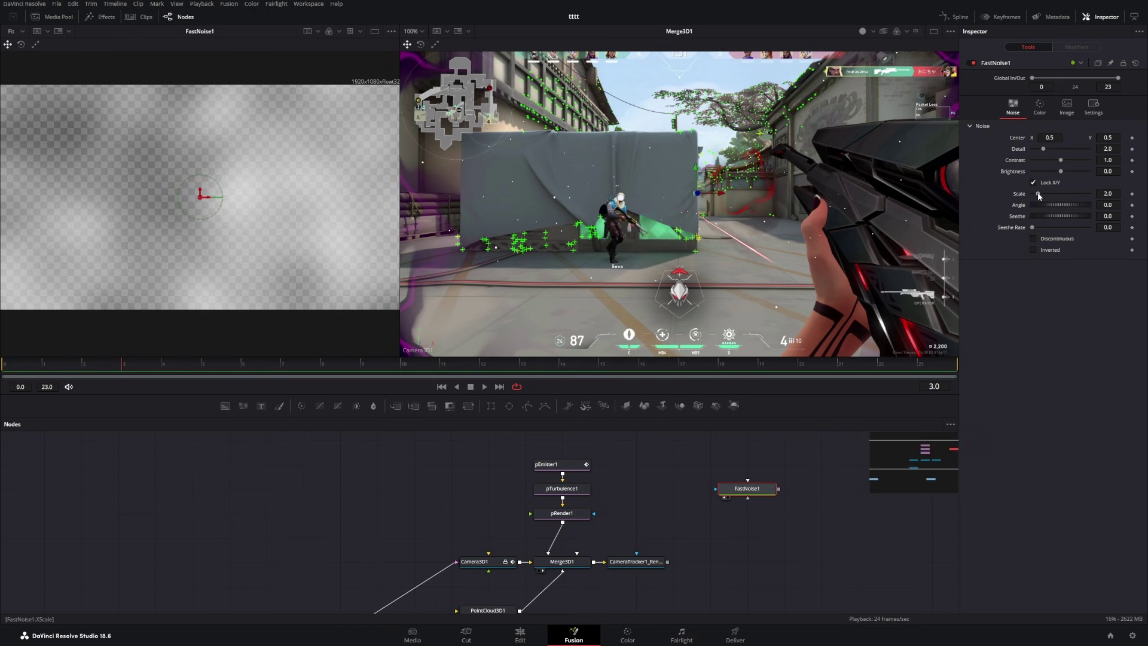
drag(1039, 195, 1089, 195)
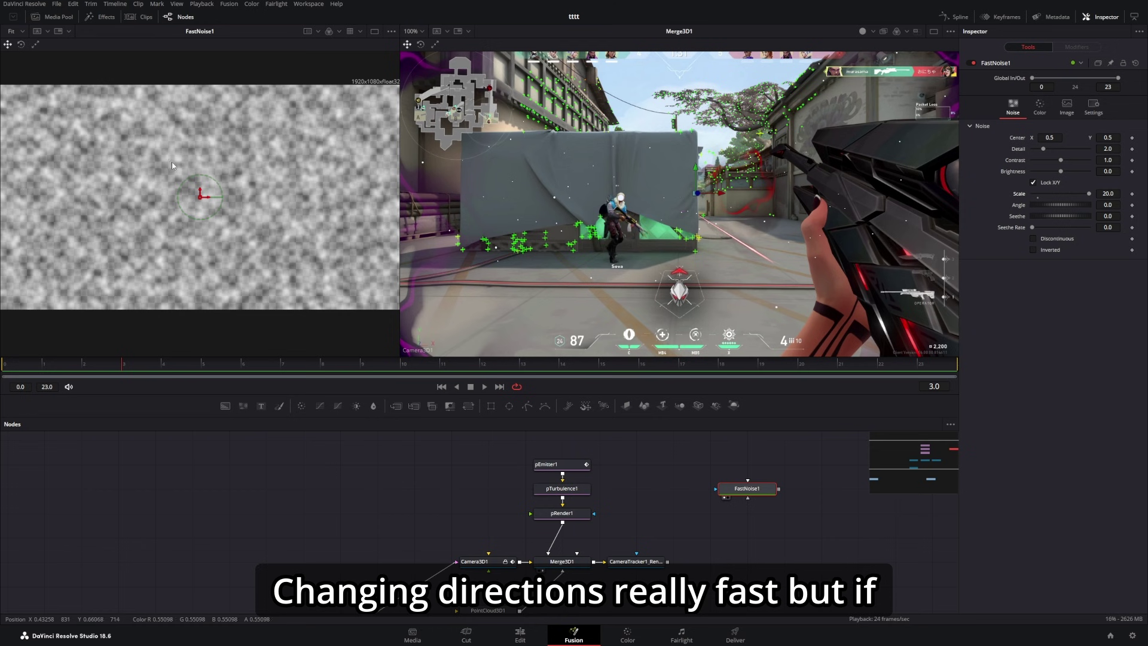
drag(1089, 194, 1038, 195)
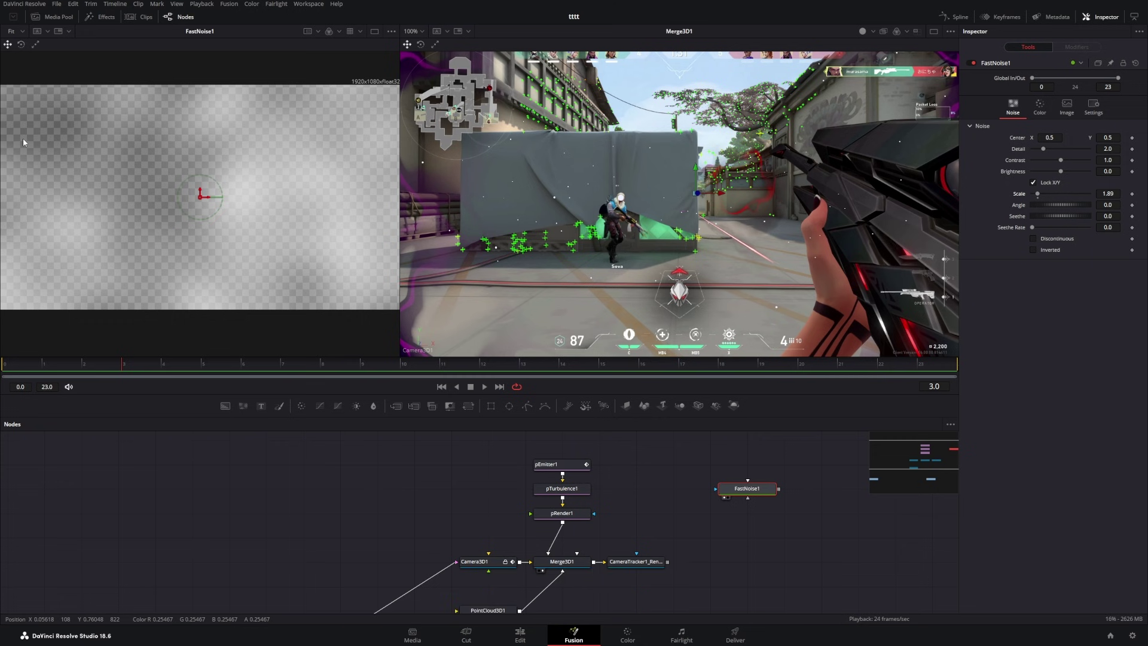
key(space)
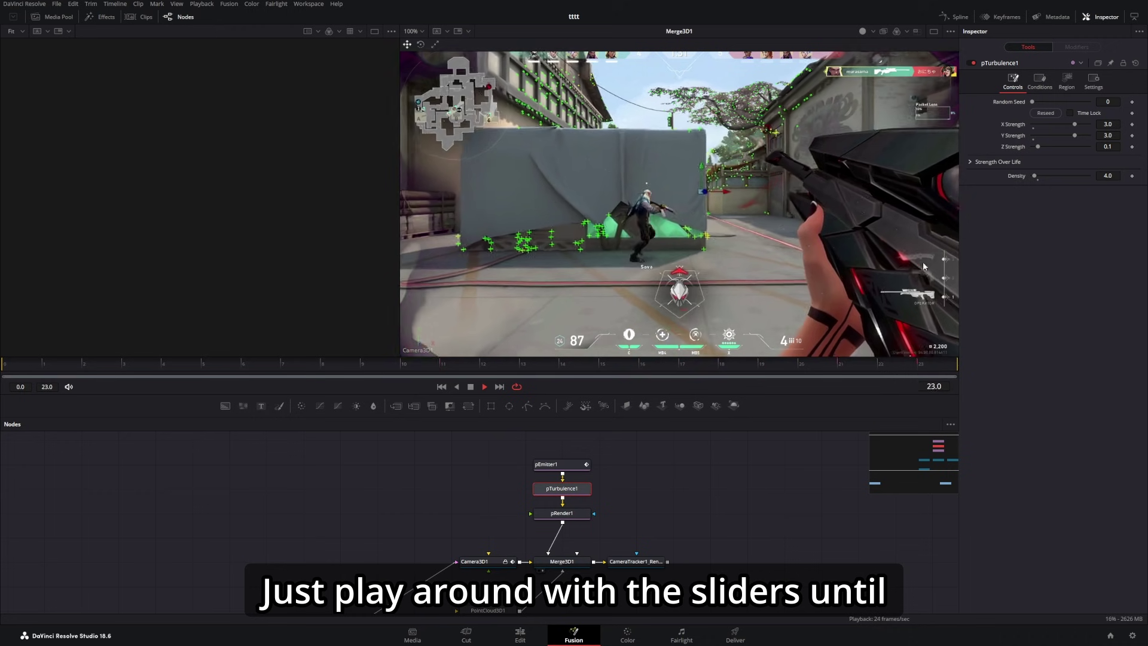
Drag pTurbulence1's Density down to 3.0 while the clip plays.
drag(1035, 176, 1034, 176)
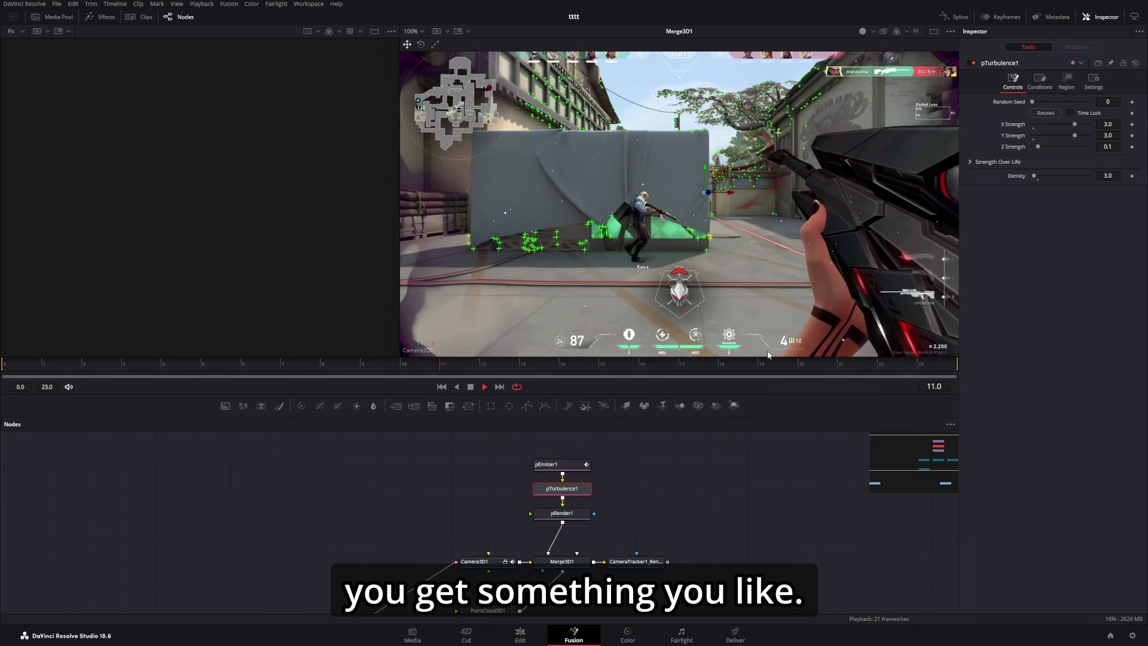